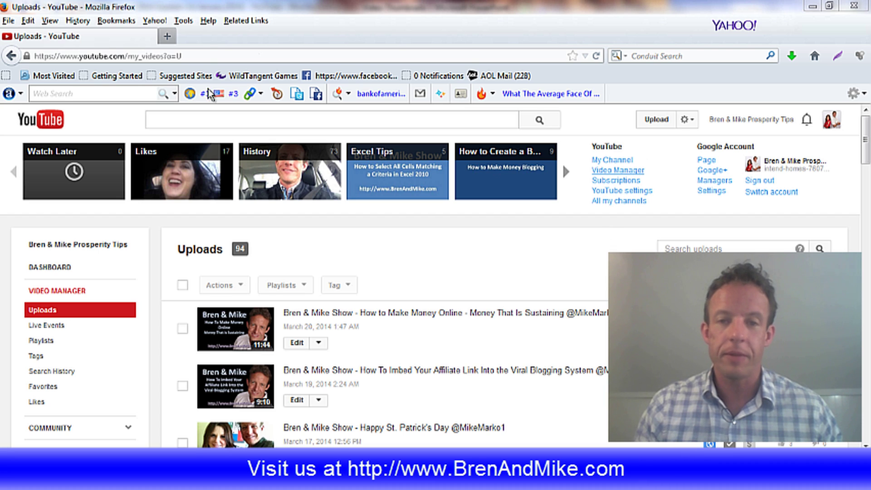
Step: Open the edit page of the uploaded video "Should the Tenant or the Landlord Pay For Utilities?" from the Video Manager
{"action": "left_click", "coordinate": [771, 164]}
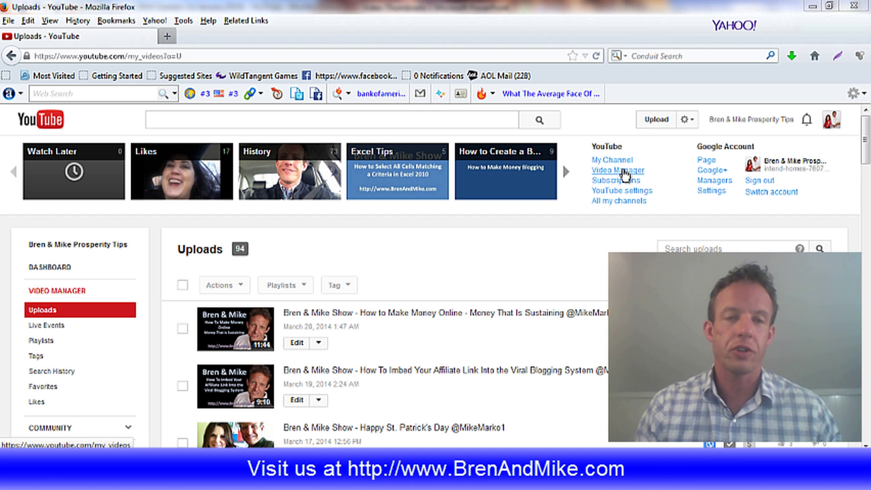
{"action": "left_click", "coordinate": [626, 174]}
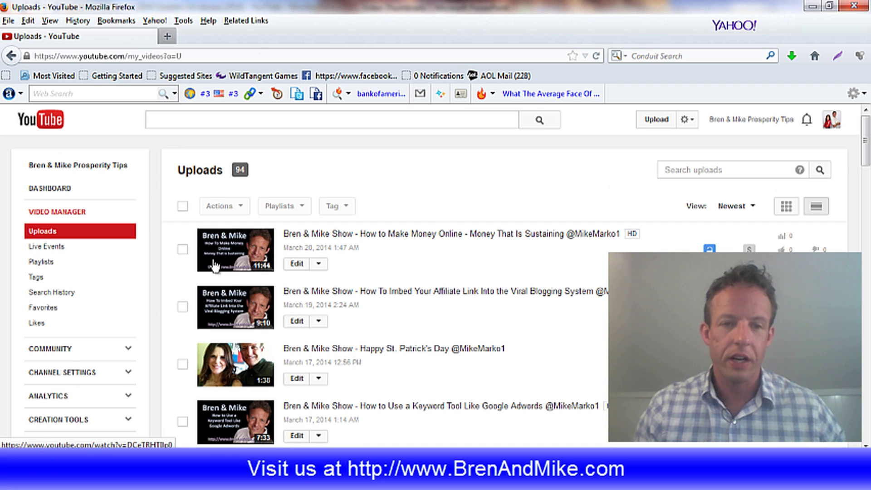
{"action": "scroll", "coordinate": [353, 314], "scroll_direction": "down", "scroll_amount": 3}
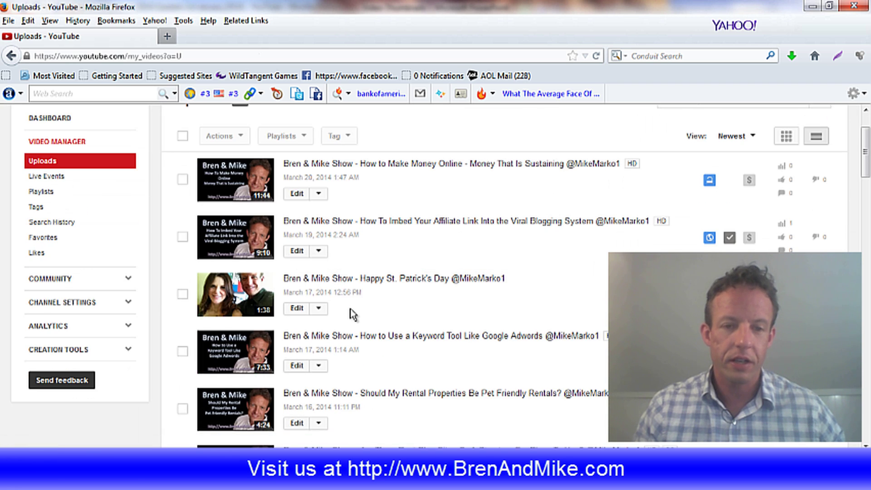
{"action": "scroll", "coordinate": [353, 309], "scroll_direction": "down", "scroll_amount": 9}
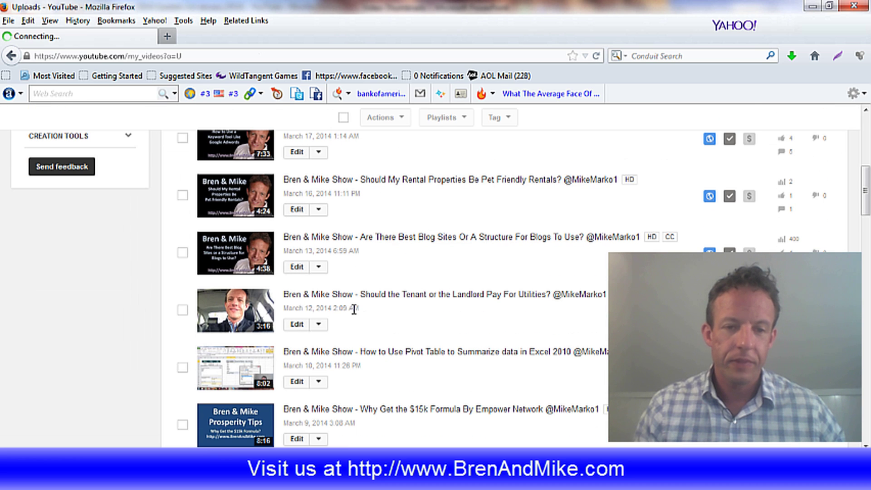
{"action": "left_click", "coordinate": [298, 325]}
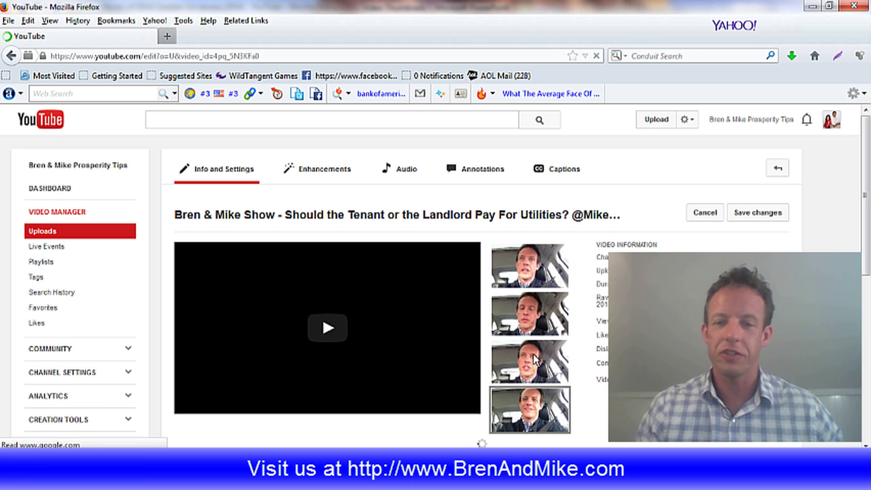
{"action": "mouse_move", "coordinate": [540, 414]}
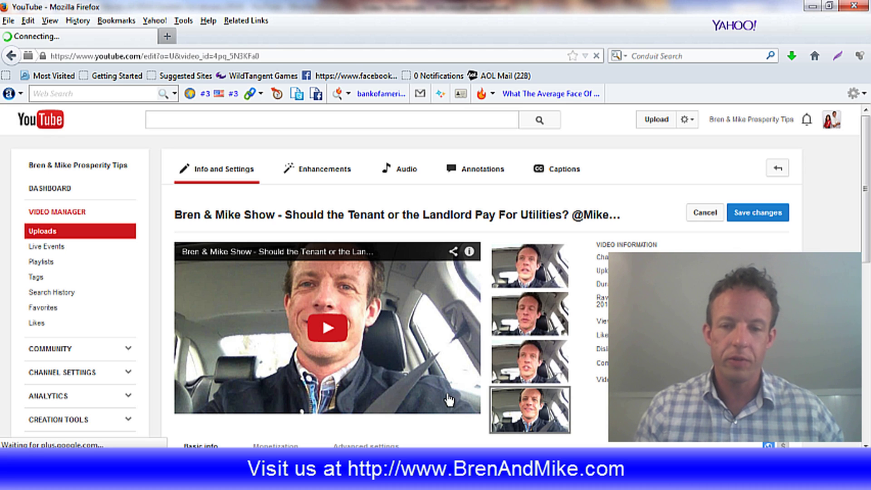
Step: Switch to PowerPoint and insert a screen clipping of the YouTube video preview on blank slide 16
{"action": "left_click", "coordinate": [540, 472]}
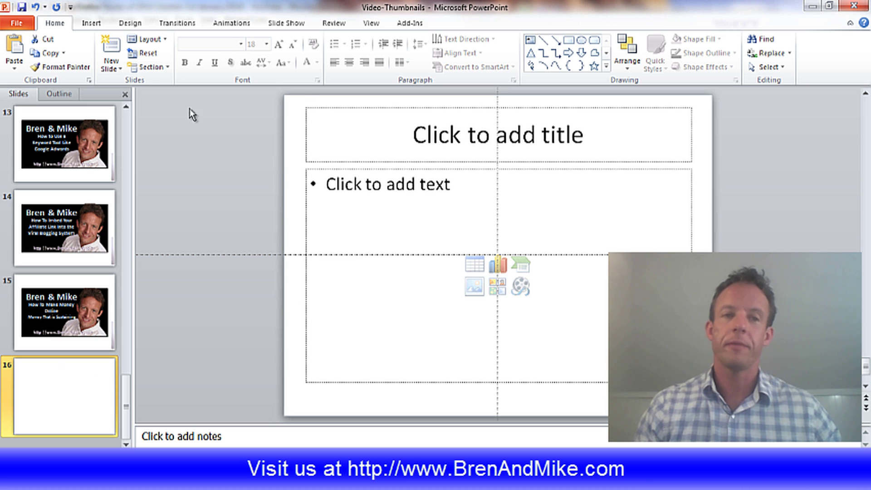
{"action": "left_click", "coordinate": [93, 24]}
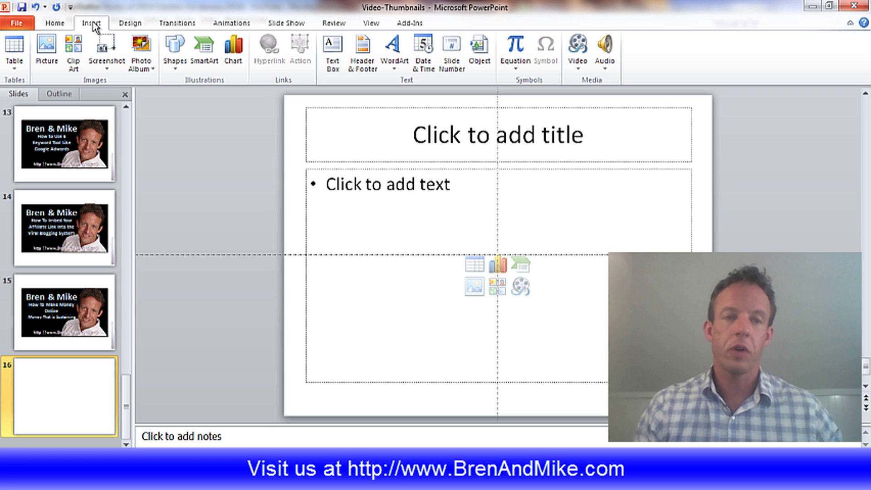
{"action": "left_click", "coordinate": [110, 69]}
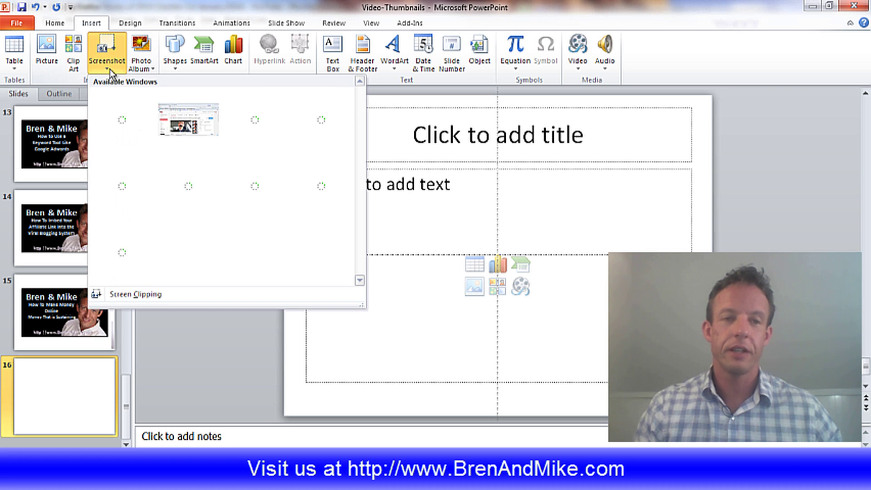
{"action": "left_click", "coordinate": [139, 299]}
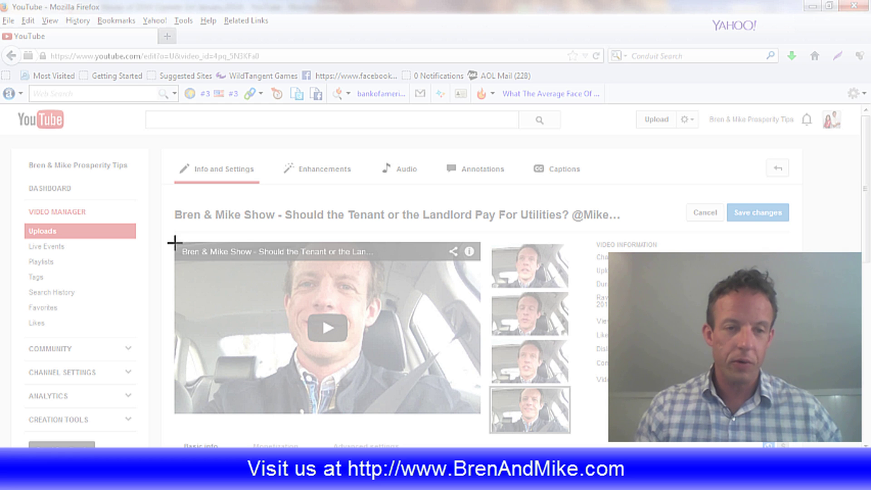
{"action": "left_click_drag", "start_coordinate": [175, 242], "coordinate": [481, 413]}
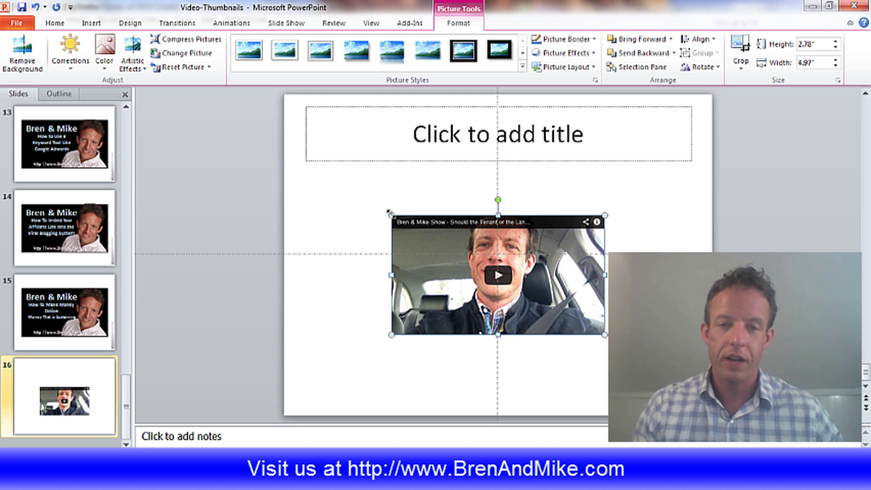
Step: Enlarge the clipping proportionally to about 9.53" wide by 5.33" high so it nearly spans the slide's width
{"action": "left_click_drag", "start_coordinate": [388, 211], "coordinate": [314, 169]}
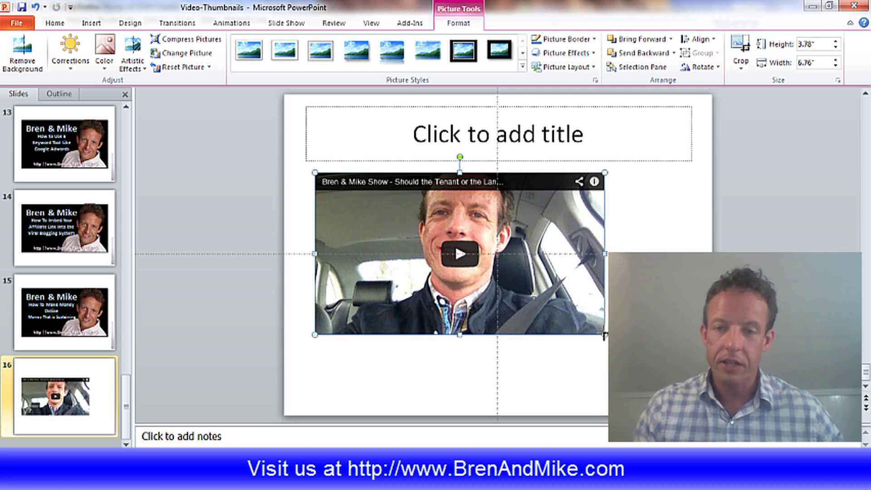
{"action": "left_click_drag", "start_coordinate": [605, 335], "coordinate": [676, 375]}
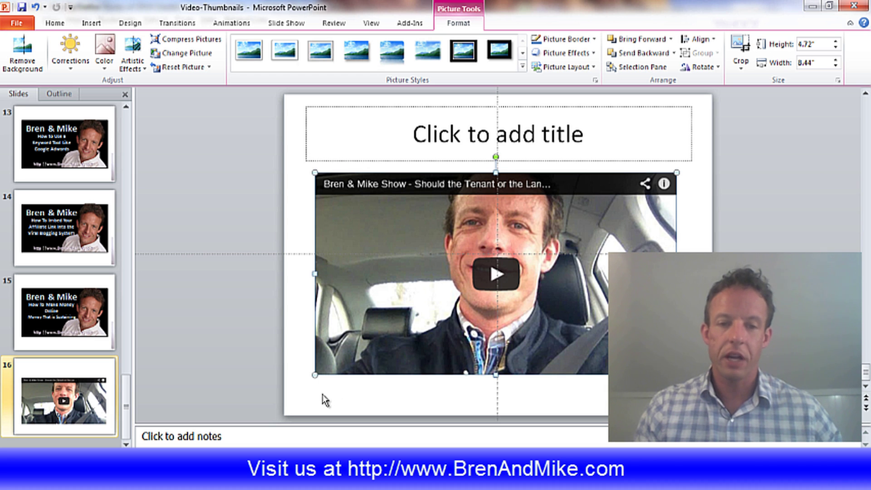
{"action": "left_click_drag", "start_coordinate": [315, 375], "coordinate": [288, 390]}
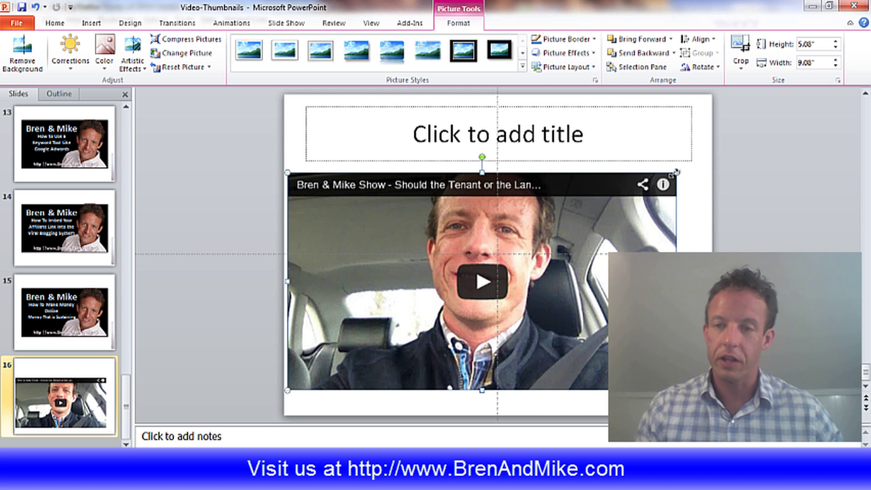
{"action": "left_click_drag", "start_coordinate": [677, 172], "coordinate": [681, 158]}
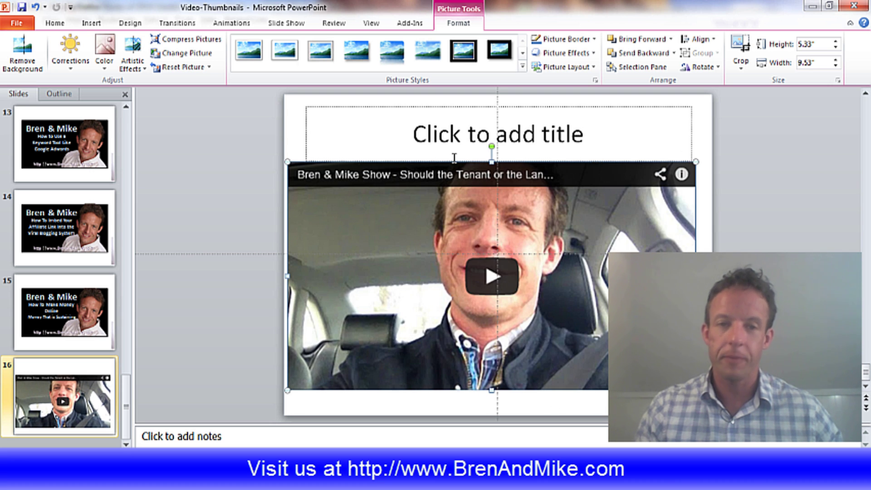
Step: Draw a rectangle over the video clipping, covering it from its upper-left to its lower-right corner
{"action": "left_click", "coordinate": [92, 25]}
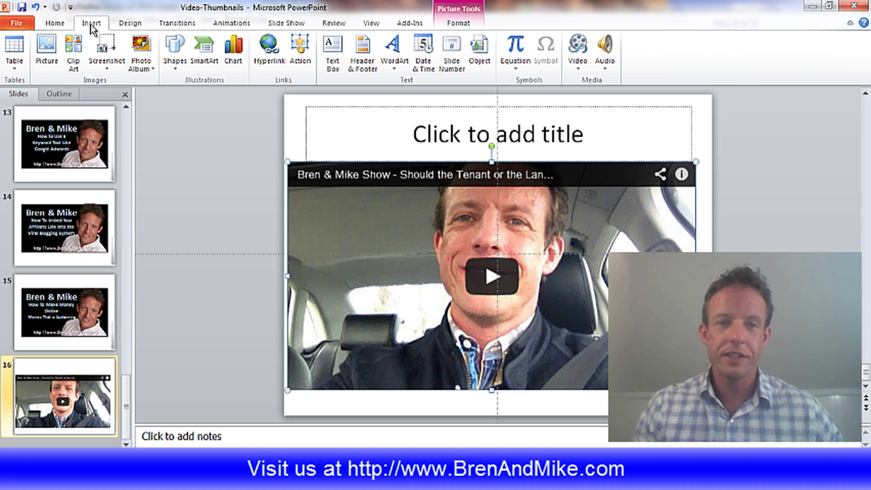
{"action": "left_click", "coordinate": [181, 56]}
{"action": "left_click", "coordinate": [208, 93]}
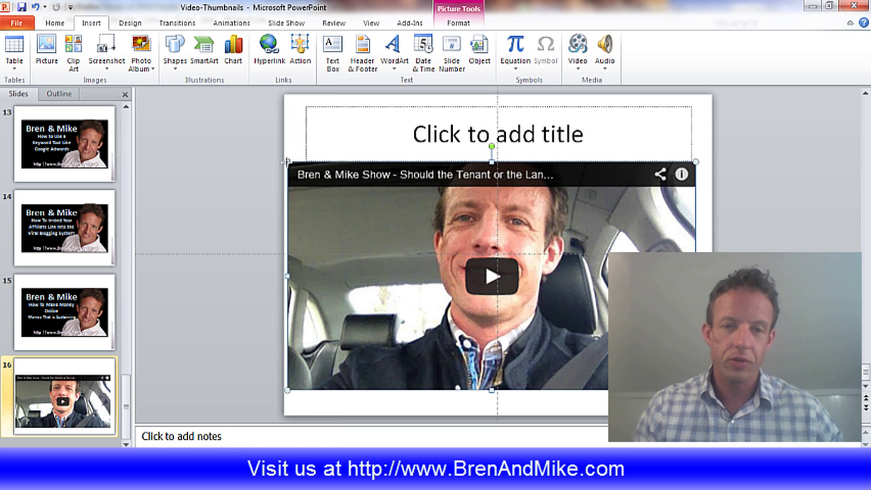
{"action": "mouse_move", "coordinate": [285, 160]}
{"action": "left_mouse_down"}
{"action": "mouse_move", "coordinate": [319, 195]}
{"action": "mouse_move", "coordinate": [547, 300]}
{"action": "mouse_move", "coordinate": [620, 373]}
{"action": "mouse_move", "coordinate": [695, 390]}
{"action": "left_mouse_up"}
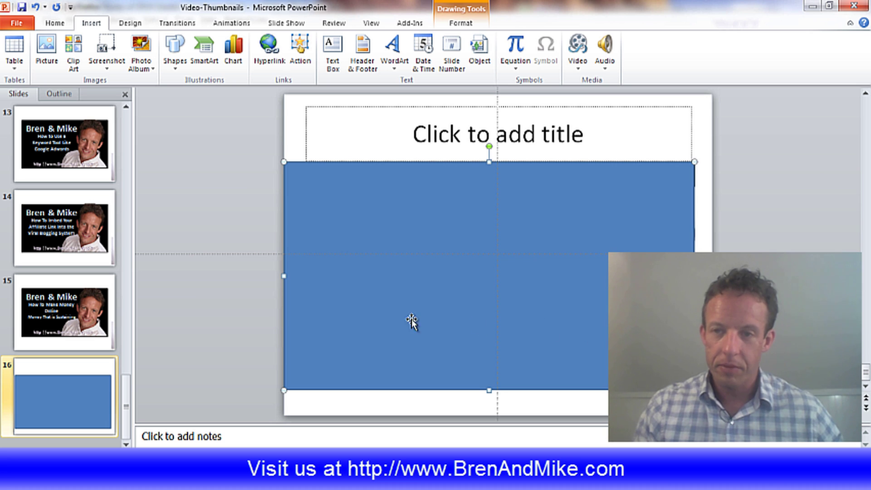
Step: Align the rectangle's left edge with the clipping's left edge and try to match its right edge too
{"action": "left_click_drag", "start_coordinate": [284, 276], "coordinate": [291, 277]}
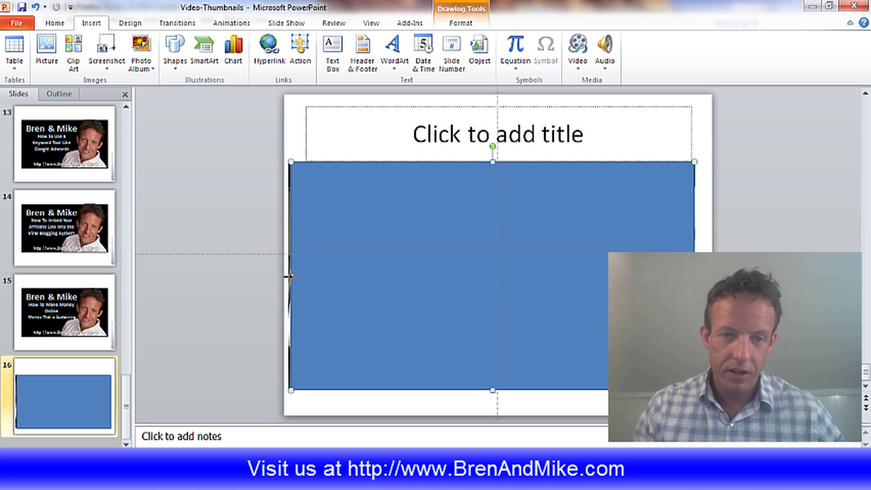
{"action": "left_click_drag", "start_coordinate": [291, 277], "coordinate": [291, 277]}
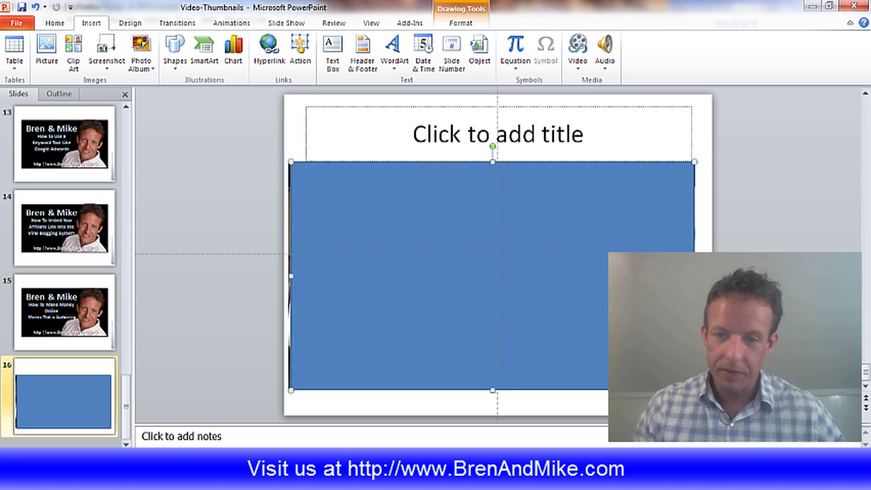
{"action": "scroll", "coordinate": [498, 254], "scroll_direction": "up", "scroll_amount": 3}
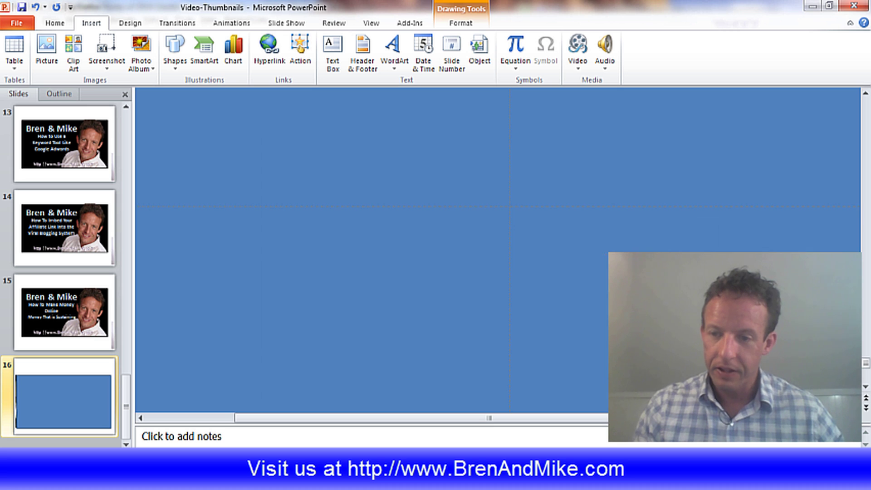
{"action": "left_click_drag", "start_coordinate": [281, 422], "coordinate": [218, 424]}
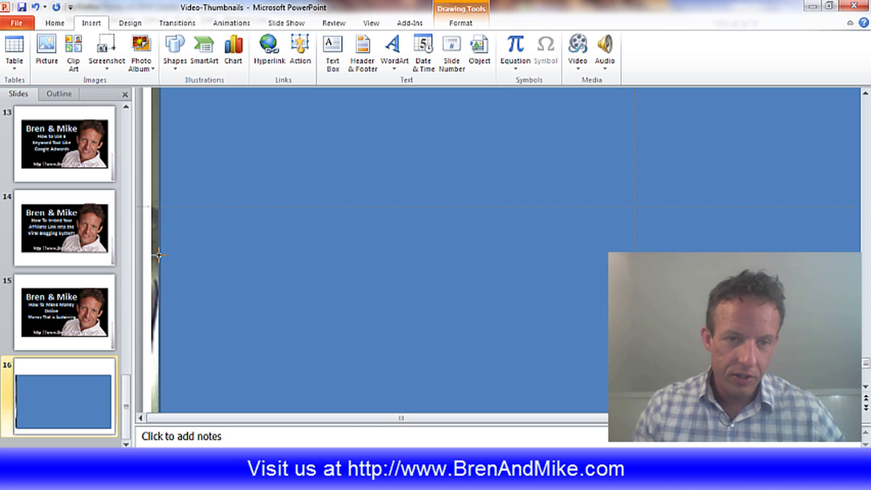
{"action": "left_click_drag", "start_coordinate": [159, 255], "coordinate": [151, 255]}
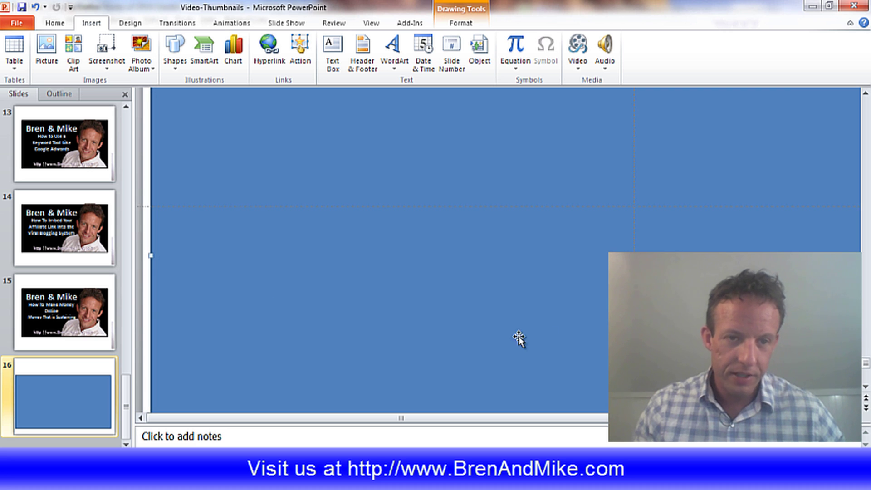
{"action": "scroll", "coordinate": [499, 250], "scroll_direction": "right", "scroll_amount": 5}
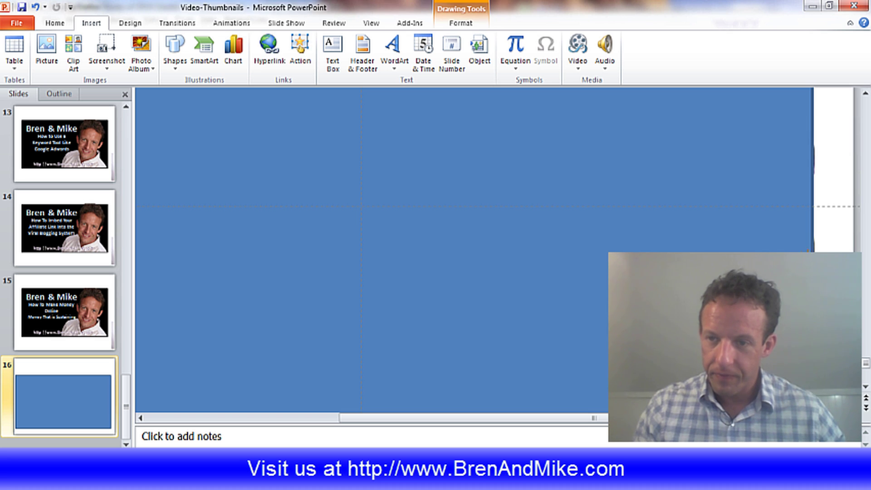
{"action": "mouse_move", "coordinate": [812, 259]}
{"action": "left_mouse_down"}
{"action": "mouse_move", "coordinate": [788, 260]}
{"action": "mouse_move", "coordinate": [815, 251]}
{"action": "left_mouse_up"}
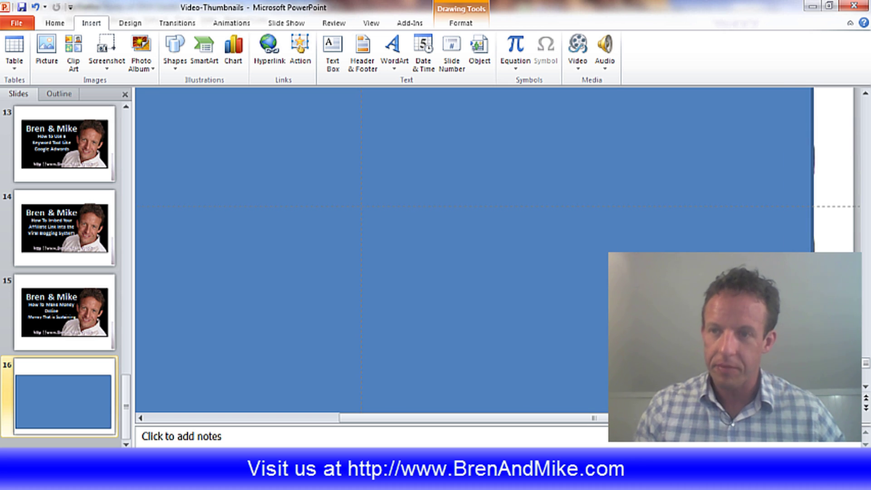
{"action": "key", "text": "Escape"}
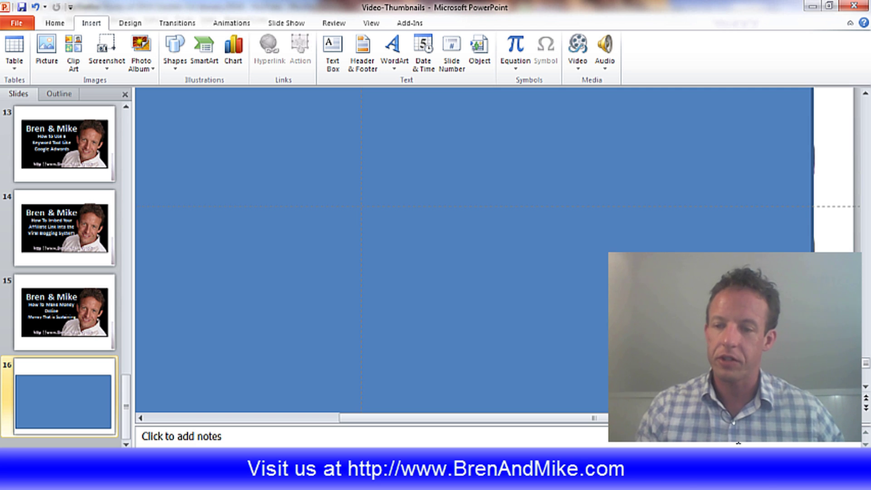
{"action": "key", "text": "ctrl+z"}
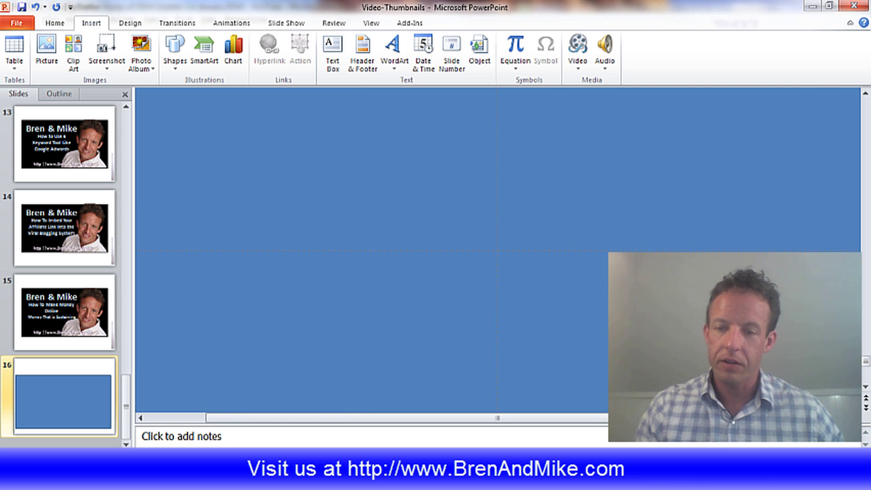
{"action": "scroll", "coordinate": [498, 255], "scroll_direction": "down", "scroll_amount": 6}
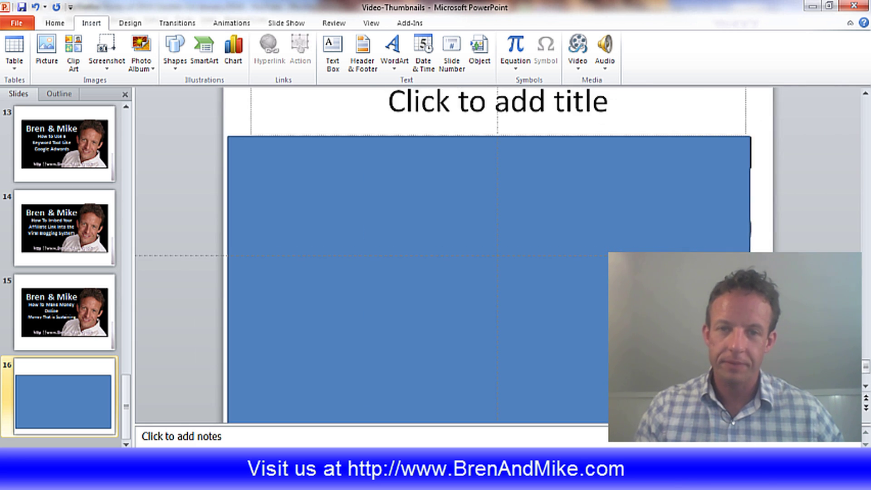
{"action": "scroll", "coordinate": [498, 255], "scroll_direction": "down", "scroll_amount": 1}
Step: Send the blue rectangle to the back and delete the video clipping from the slide
{"action": "left_click", "coordinate": [551, 262]}
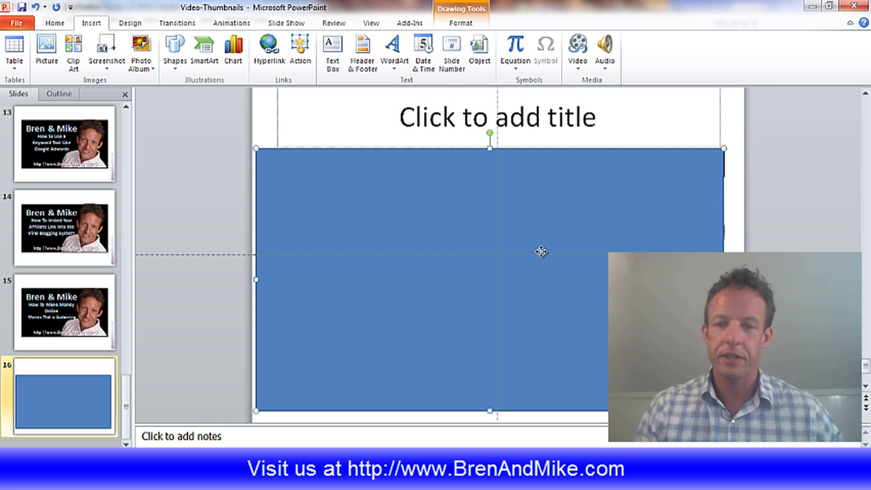
{"action": "right_click", "coordinate": [542, 252]}
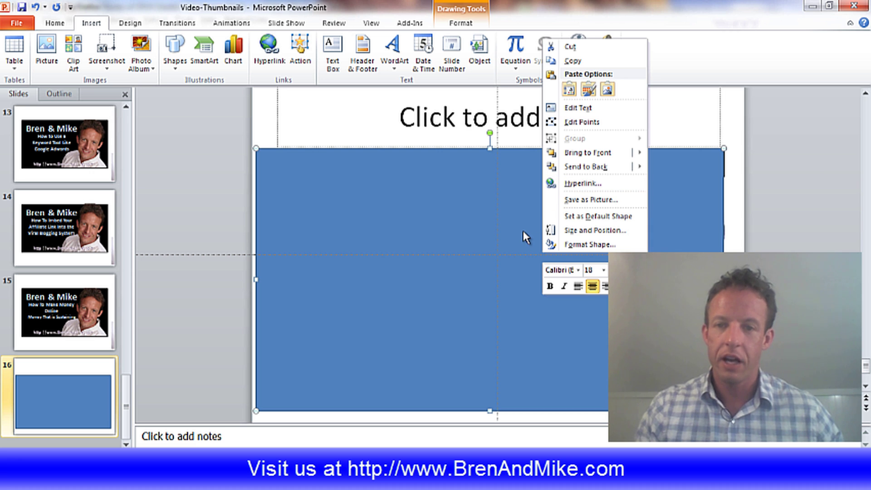
{"action": "left_click", "coordinate": [575, 169]}
{"action": "left_click", "coordinate": [559, 241]}
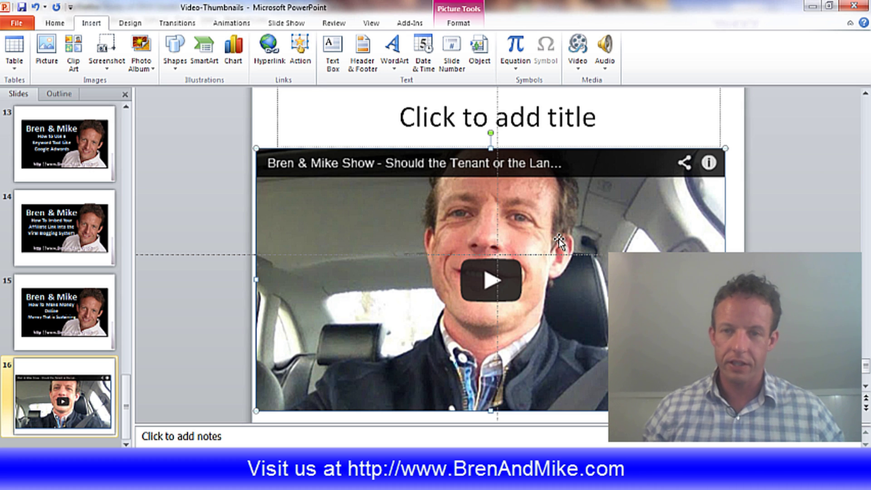
{"action": "key", "text": "Delete"}
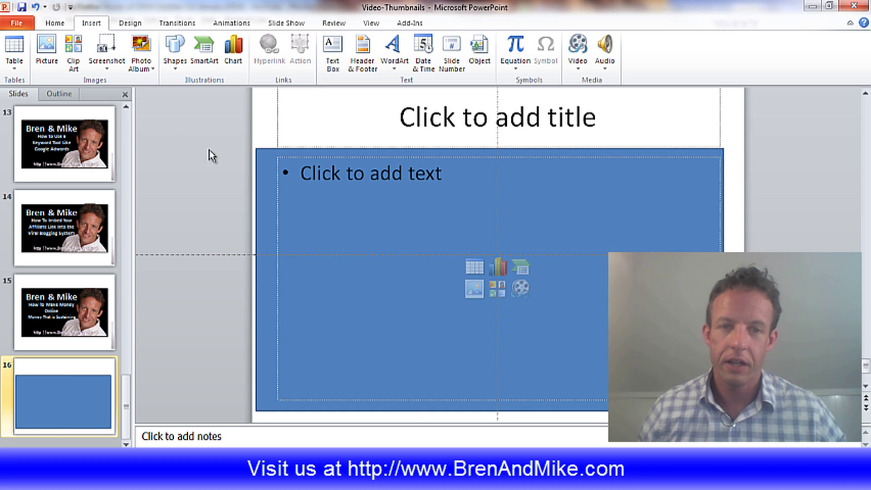
Step: Delete the empty content and title placeholders from slide 16
{"action": "left_click", "coordinate": [298, 156]}
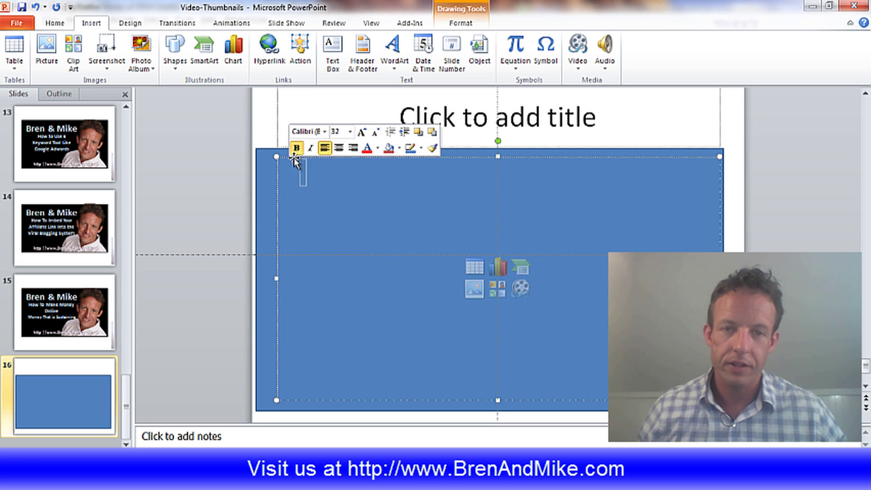
{"action": "left_click", "coordinate": [296, 148]}
{"action": "key", "text": "Delete"}
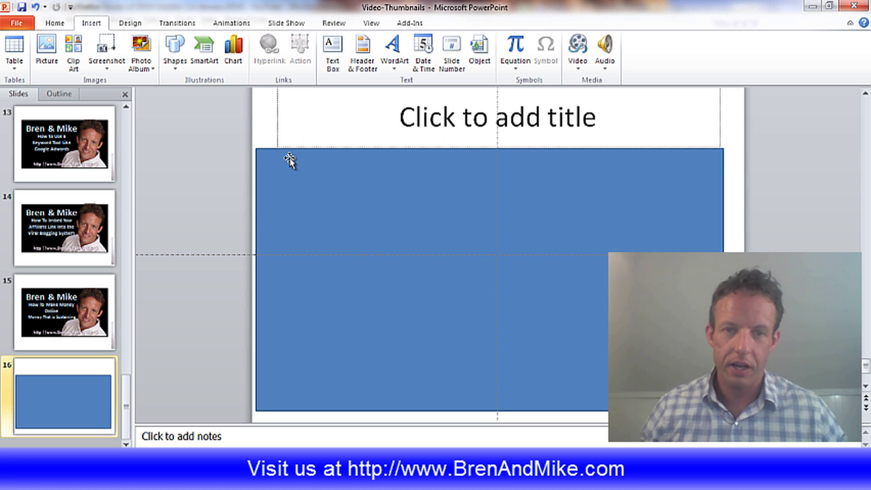
{"action": "left_click", "coordinate": [278, 133]}
{"action": "key", "text": "Delete"}
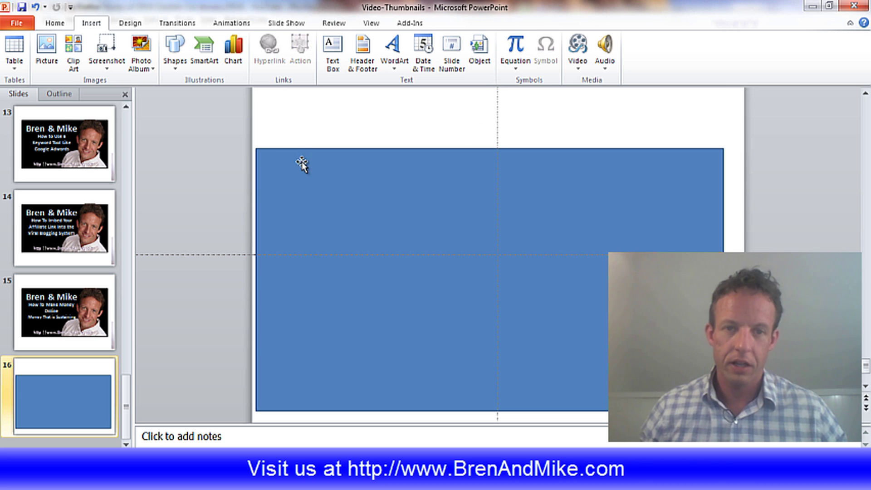
Step: Centre the blue rectangle on the slide and insert the Signature-image picture from the Blogging folder in Documents
{"action": "mouse_move", "coordinate": [623, 187]}
{"action": "left_mouse_down"}
{"action": "mouse_move", "coordinate": [628, 154]}
{"action": "mouse_move", "coordinate": [628, 162]}
{"action": "left_mouse_up"}
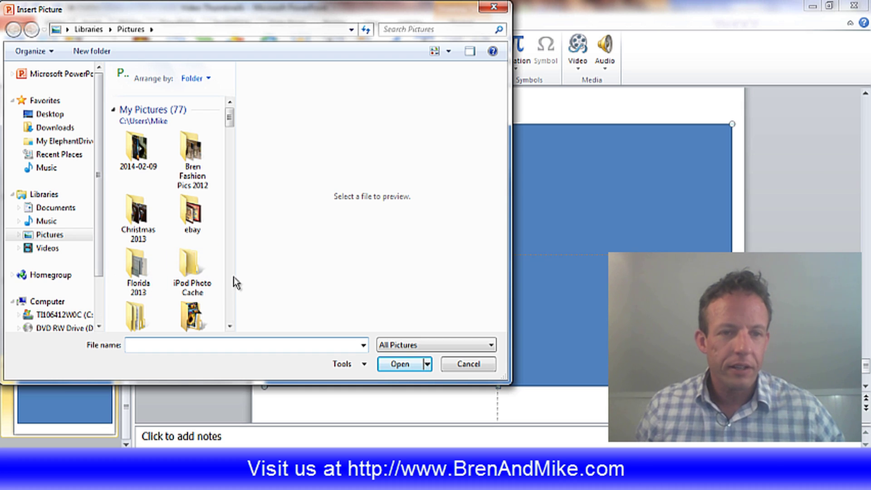
{"action": "left_click", "coordinate": [60, 208]}
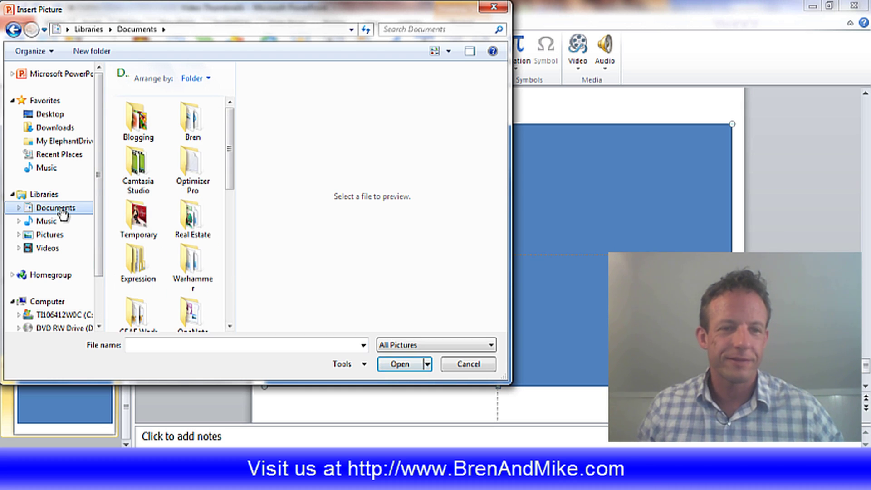
{"action": "left_click", "coordinate": [139, 129]}
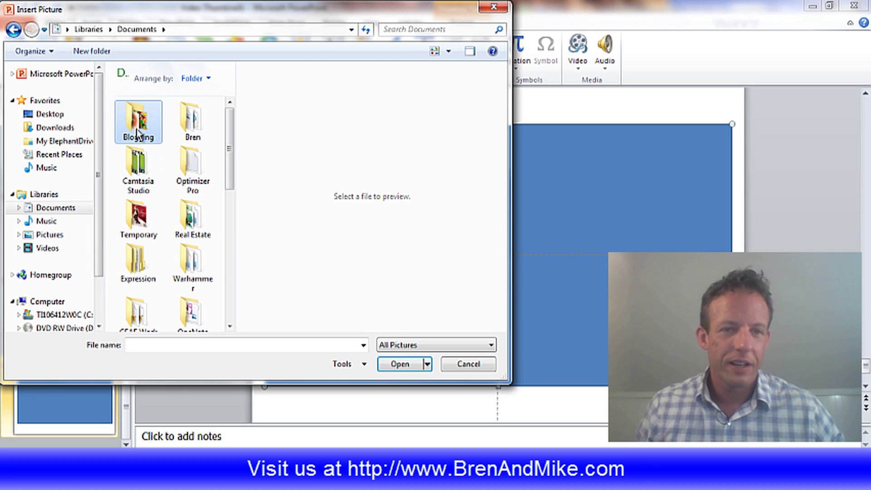
{"action": "key", "text": "Return"}
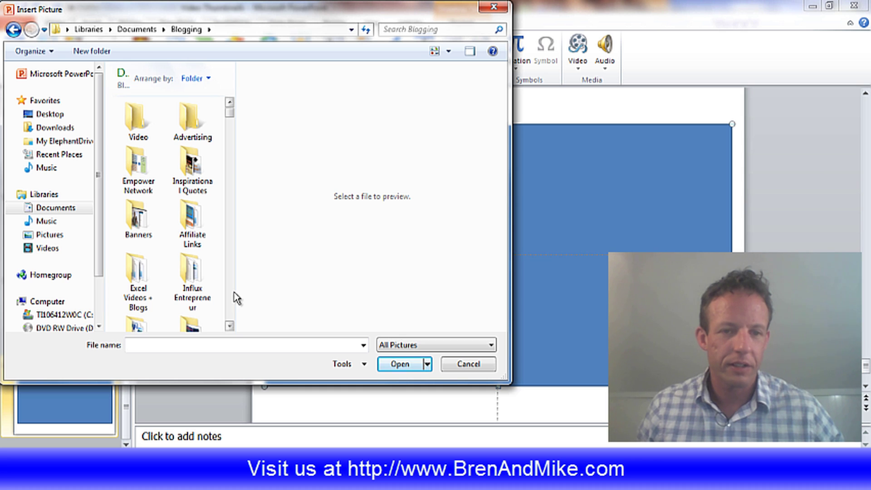
{"action": "scroll", "coordinate": [241, 297], "scroll_direction": "down", "scroll_amount": 3}
{"action": "left_click_drag", "start_coordinate": [233, 295], "coordinate": [328, 293]}
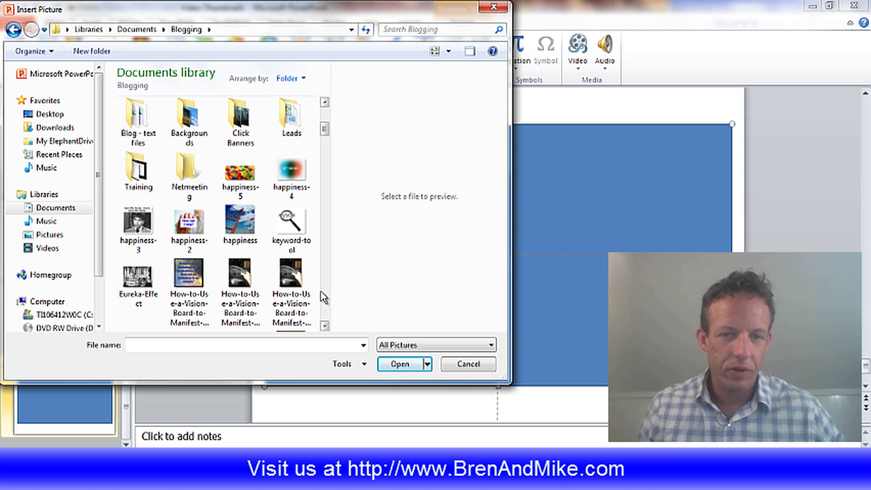
{"action": "scroll", "coordinate": [323, 297], "scroll_direction": "down", "scroll_amount": 3}
{"action": "scroll", "coordinate": [324, 298], "scroll_direction": "down", "scroll_amount": 3}
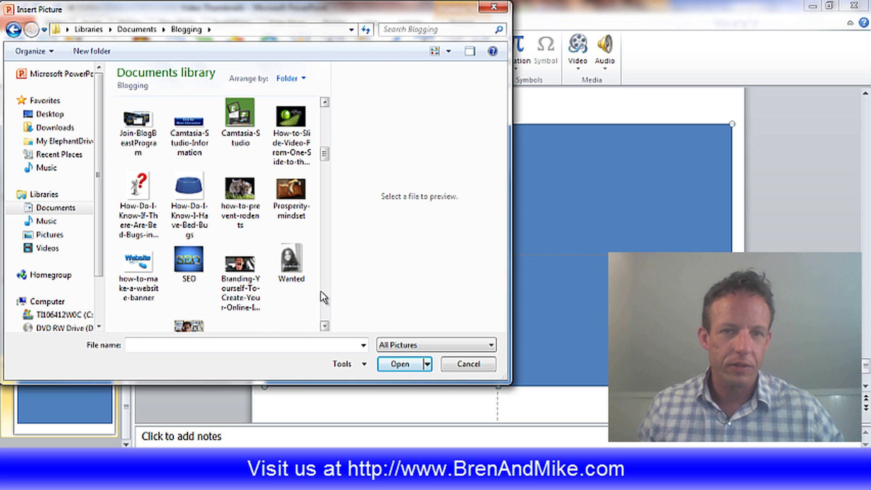
{"action": "scroll", "coordinate": [324, 298], "scroll_direction": "down", "scroll_amount": 3}
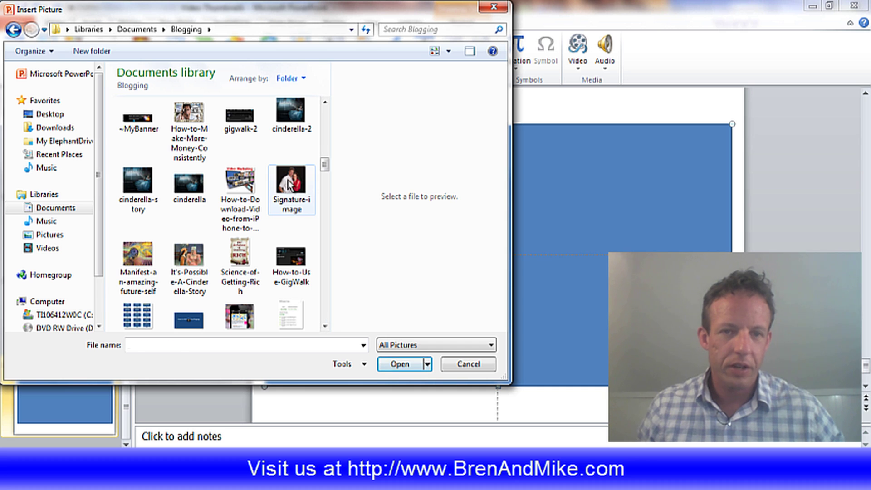
{"action": "left_click", "coordinate": [292, 193]}
{"action": "left_click", "coordinate": [400, 363]}
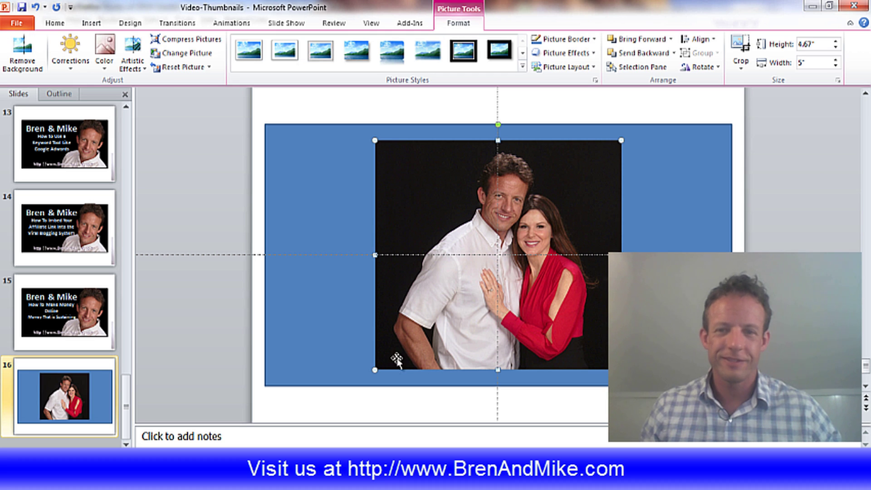
Step: Move the photo toward the rectangle's left side and start background removal, extending the detection area to include the whole couple
{"action": "left_click_drag", "start_coordinate": [413, 235], "coordinate": [323, 239]}
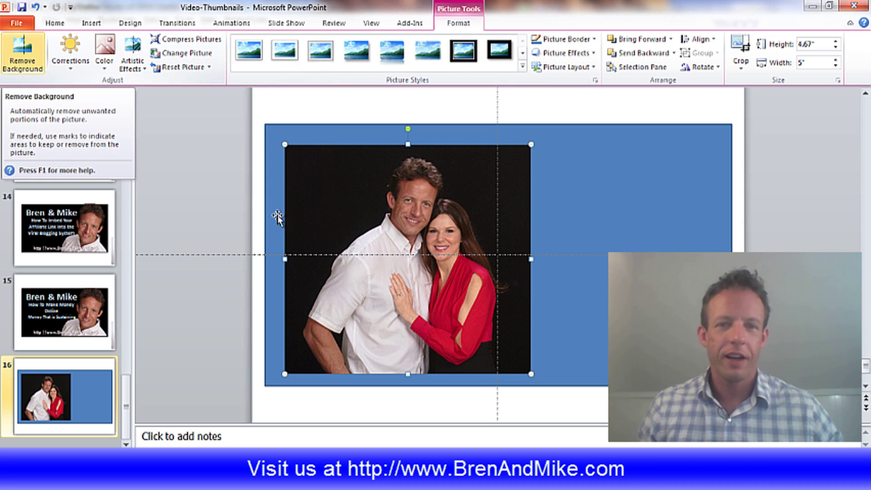
{"action": "left_click", "coordinate": [18, 59]}
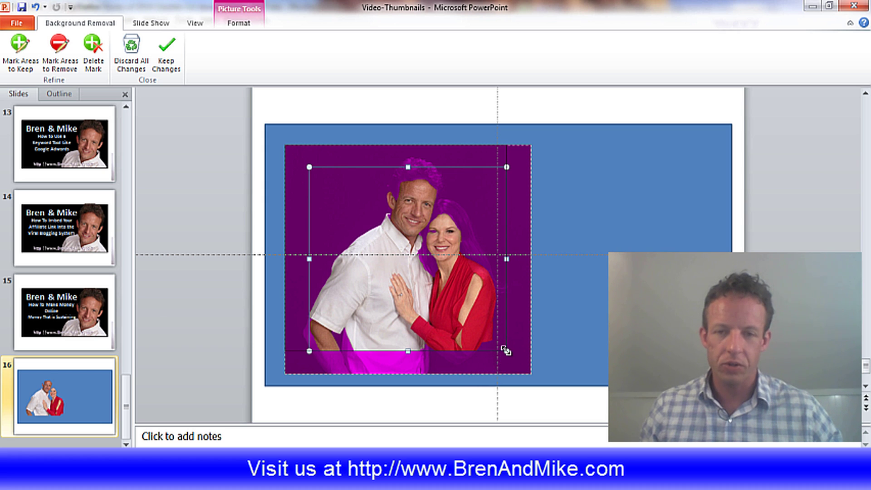
{"action": "left_click_drag", "start_coordinate": [506, 351], "coordinate": [527, 374]}
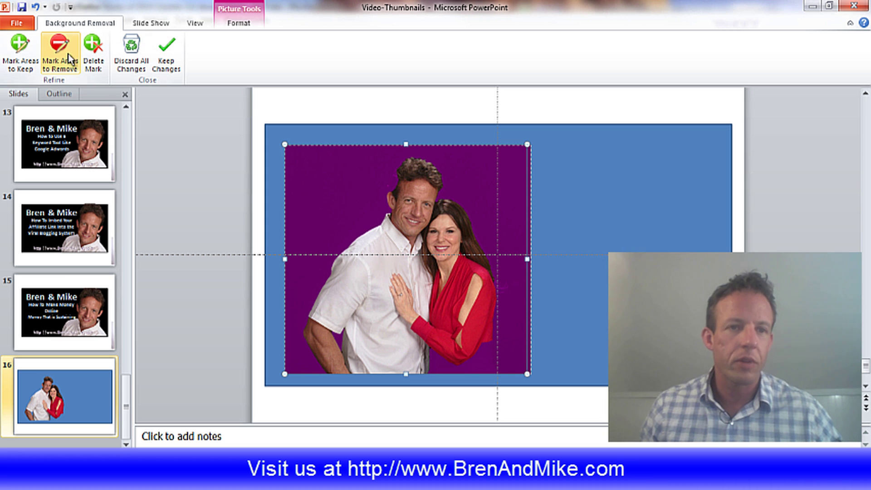
Step: Mark the man's hair edge and the woman's black skirt for background removal refinement, and keep the changes
{"action": "left_click", "coordinate": [17, 47]}
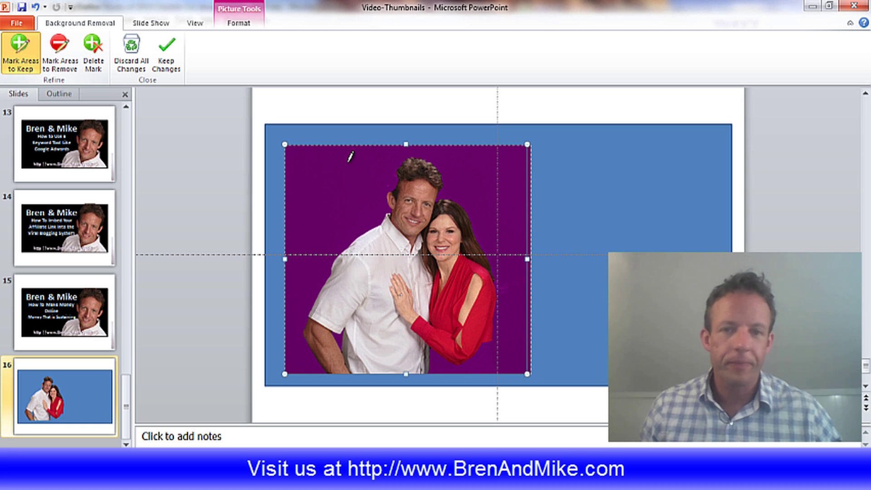
{"action": "left_click", "coordinate": [393, 184]}
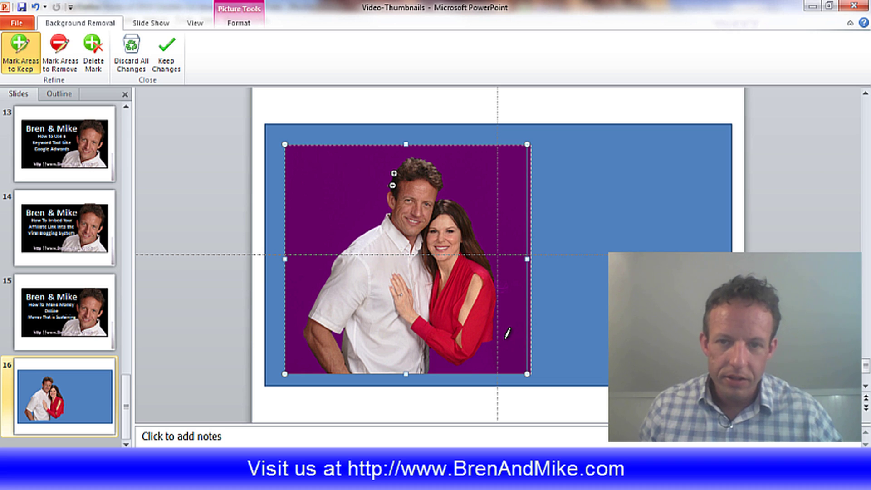
{"action": "left_click", "coordinate": [485, 352]}
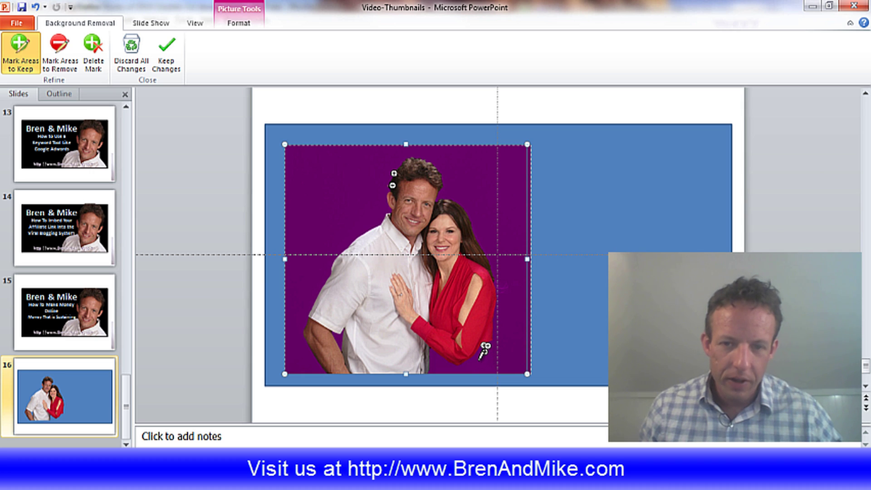
{"action": "left_click", "coordinate": [472, 363]}
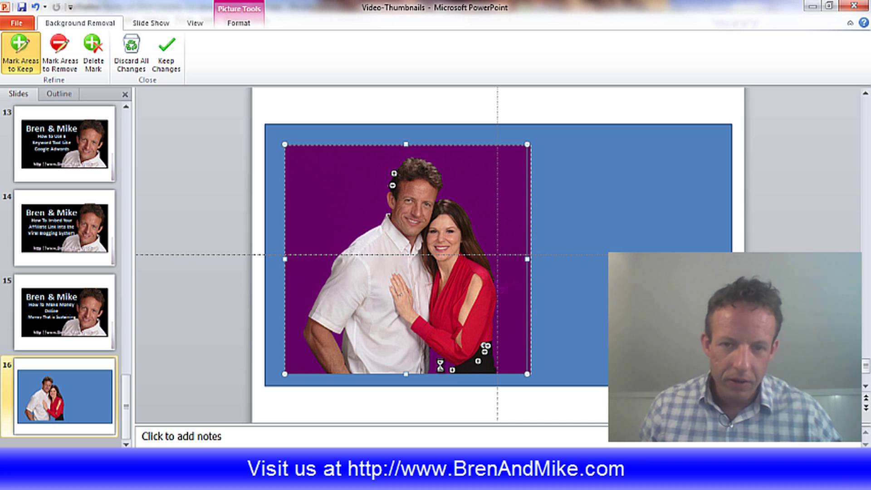
{"action": "left_click", "coordinate": [440, 364]}
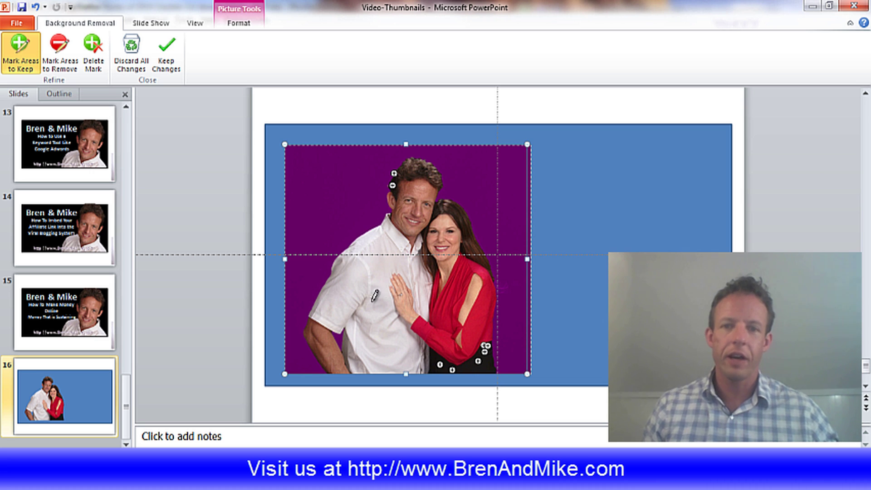
{"action": "left_click", "coordinate": [169, 65]}
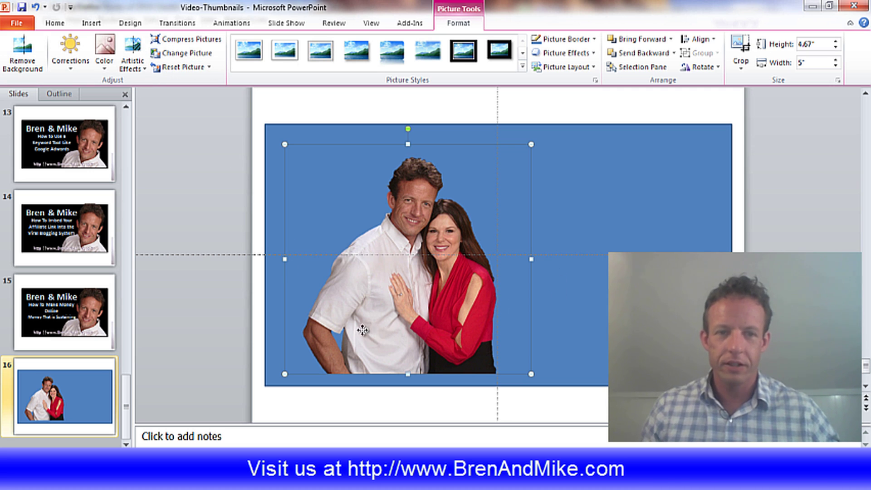
Step: Move the cut-out photo to the rectangle's left edge and enlarge it to about 5.25" high by 5.63" wide
{"action": "left_click_drag", "start_coordinate": [362, 330], "coordinate": [329, 330]}
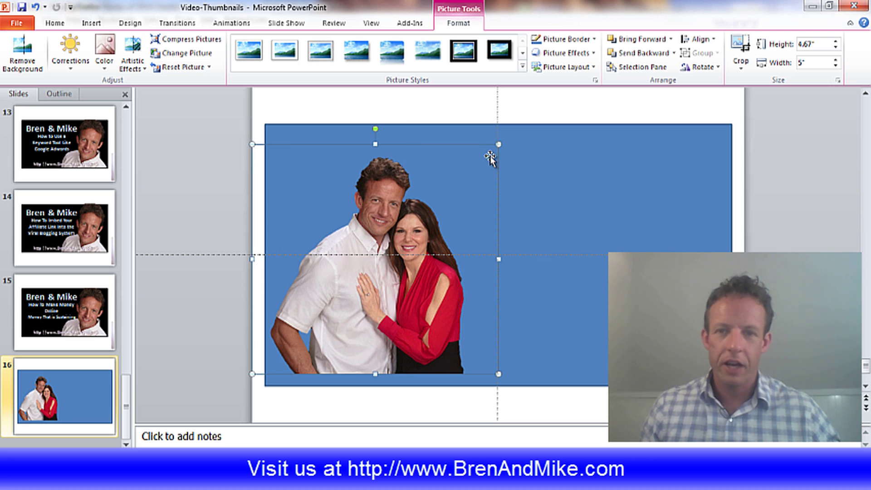
{"action": "left_click_drag", "start_coordinate": [501, 132], "coordinate": [516, 128]}
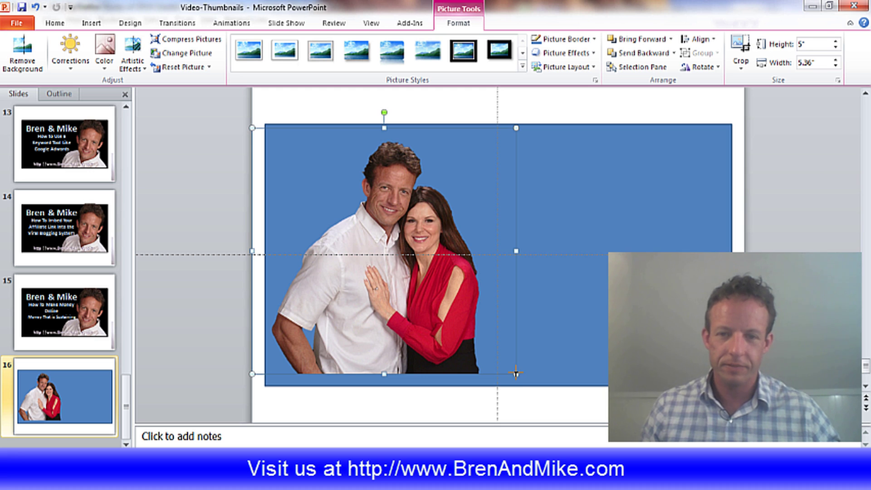
{"action": "left_click_drag", "start_coordinate": [516, 373], "coordinate": [522, 389]}
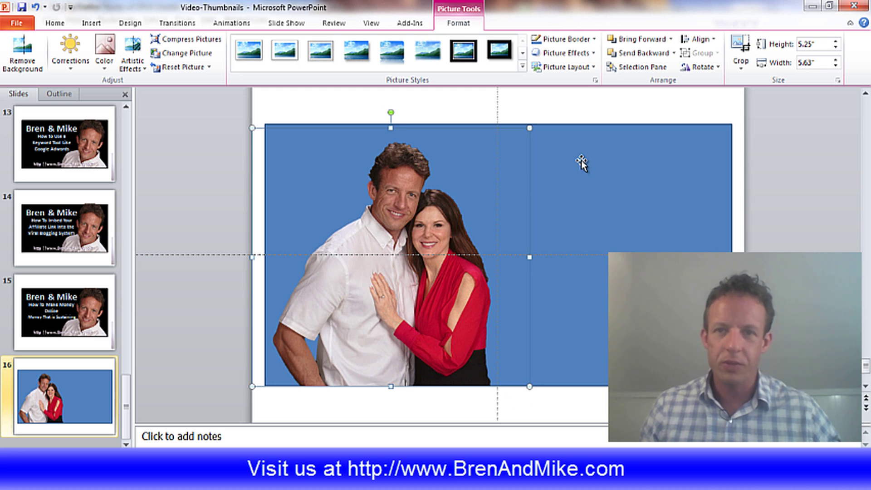
Step: Crop the photo's bottom, right and left sides to about 4.51" high by 4.75" wide
{"action": "left_click", "coordinate": [746, 46]}
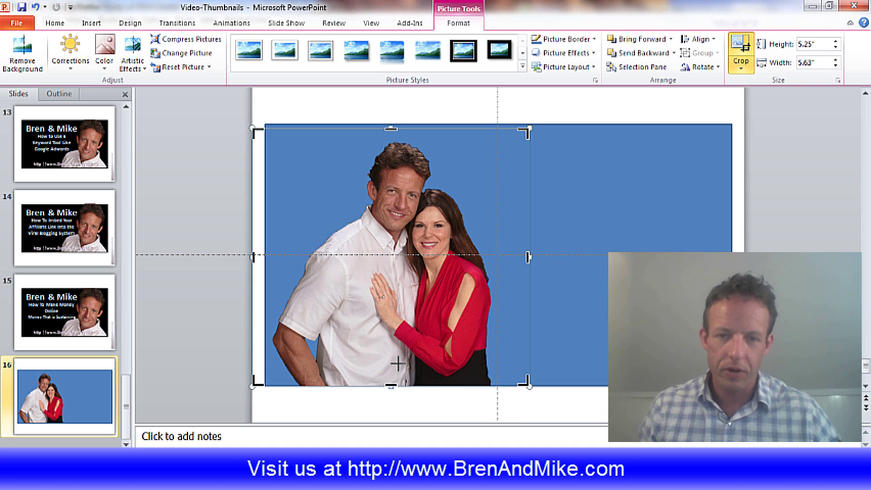
{"action": "left_click_drag", "start_coordinate": [391, 385], "coordinate": [393, 340]}
{"action": "left_click_drag", "start_coordinate": [392, 330], "coordinate": [398, 349]}
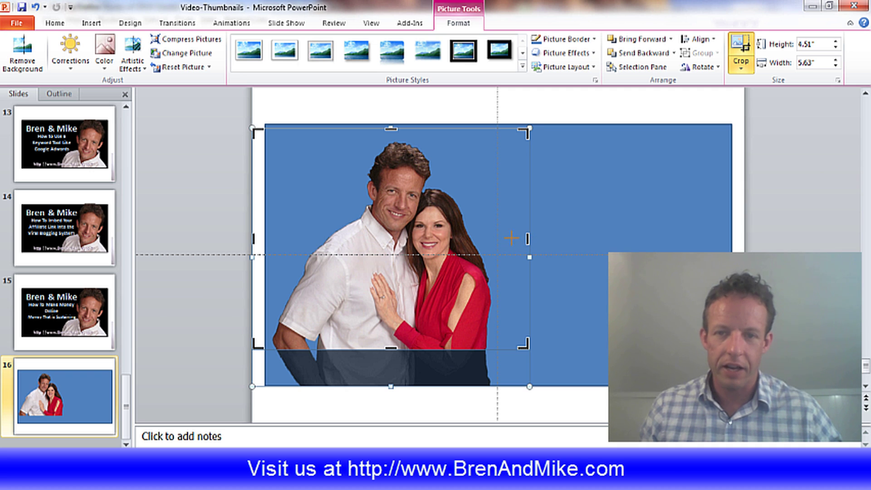
{"action": "mouse_move", "coordinate": [512, 238]}
{"action": "left_mouse_down"}
{"action": "mouse_move", "coordinate": [488, 240]}
{"action": "mouse_move", "coordinate": [496, 240]}
{"action": "left_mouse_up"}
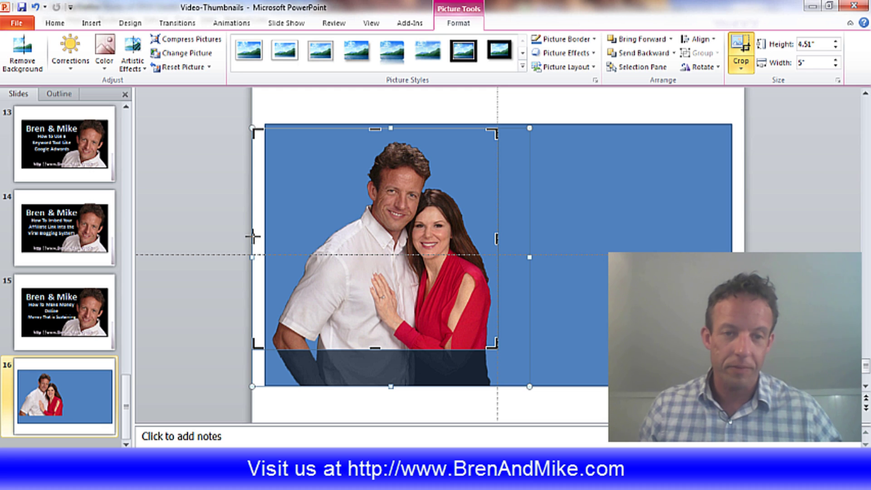
{"action": "left_click_drag", "start_coordinate": [264, 238], "coordinate": [277, 239]}
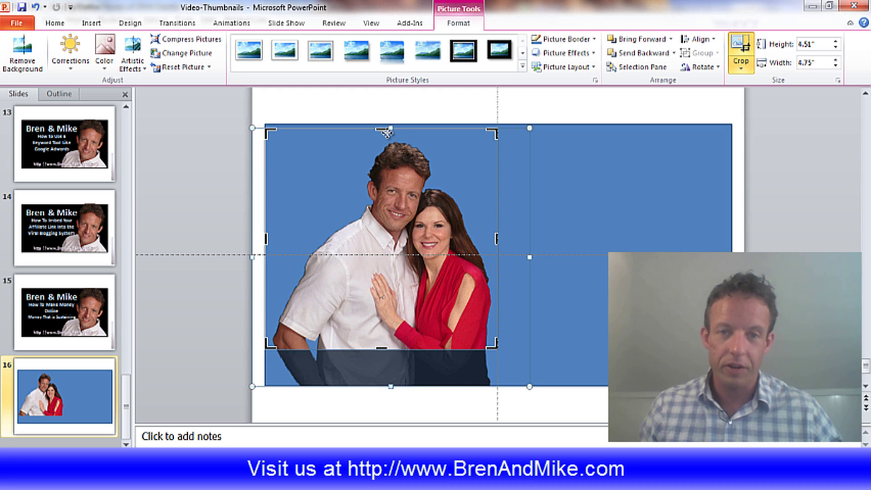
{"action": "left_click", "coordinate": [375, 114]}
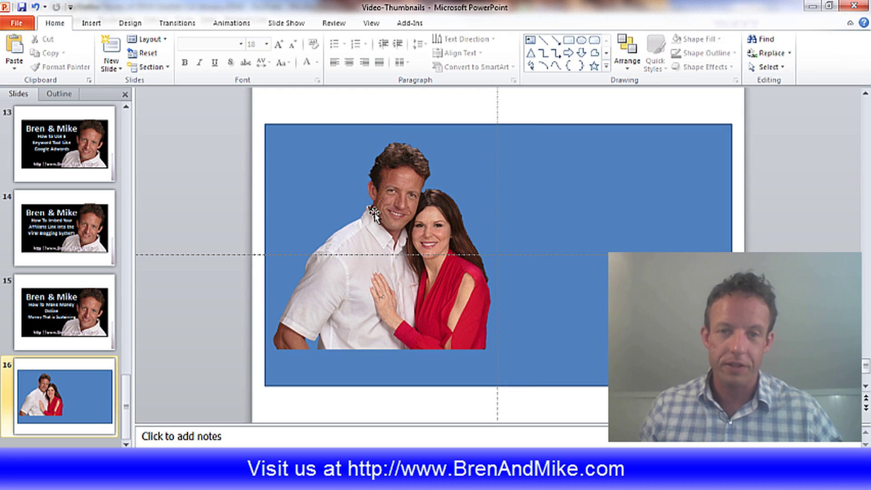
Step: Align the photo with the rectangle's bottom edge, enlarge it to about 5.53" by 5.82", and shift it left past the rectangle
{"action": "left_click_drag", "start_coordinate": [375, 223], "coordinate": [377, 259]}
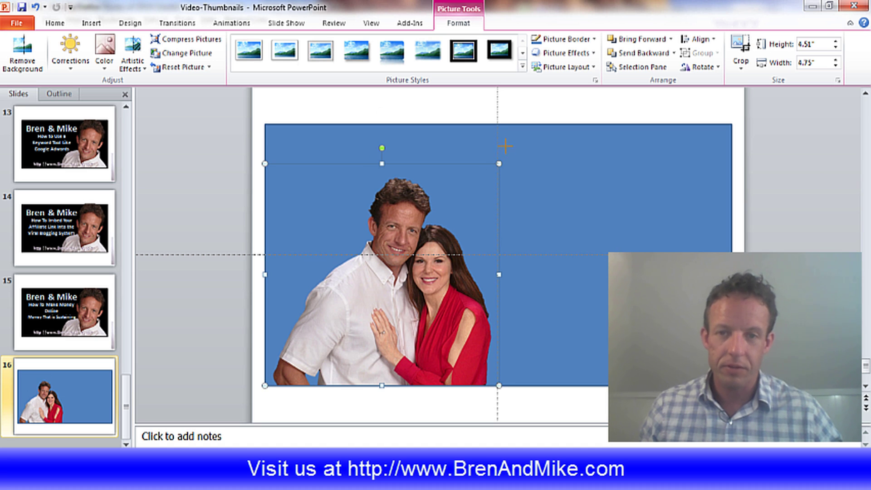
{"action": "left_click_drag", "start_coordinate": [505, 146], "coordinate": [552, 114]}
{"action": "left_click_drag", "start_coordinate": [452, 239], "coordinate": [378, 240]}
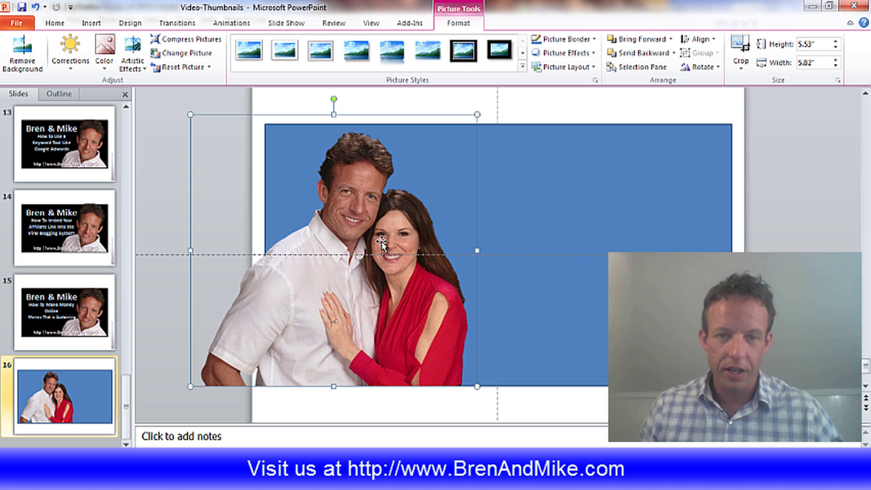
Step: Crop the photo's left side flush with the blue rectangle's left edge
{"action": "left_click", "coordinate": [741, 46]}
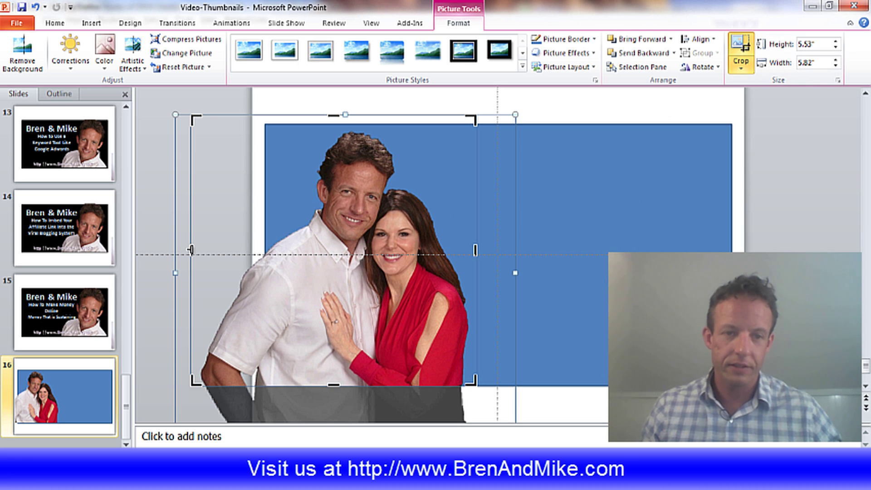
{"action": "left_click_drag", "start_coordinate": [197, 249], "coordinate": [265, 251]}
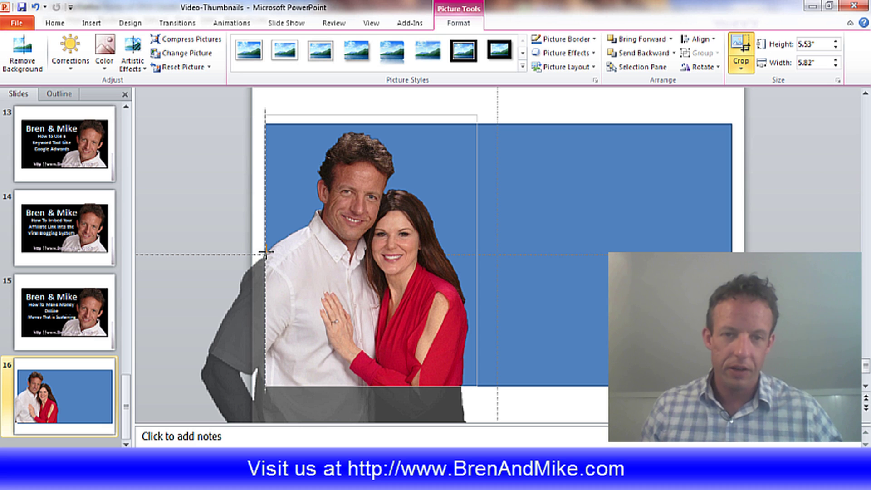
{"action": "left_click", "coordinate": [606, 411]}
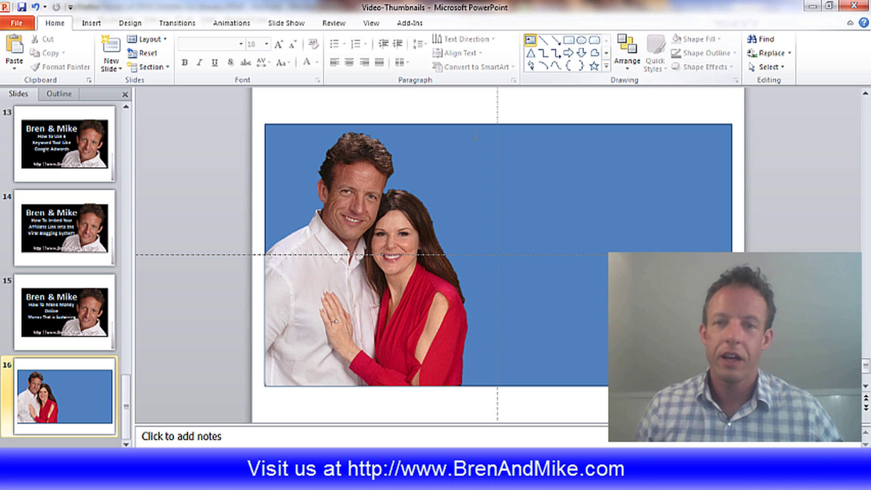
Step: Add a text box with the couple's first names beside the photo and format the text as 72-point bold
{"action": "left_click_drag", "start_coordinate": [619, 200], "coordinate": [707, 271]}
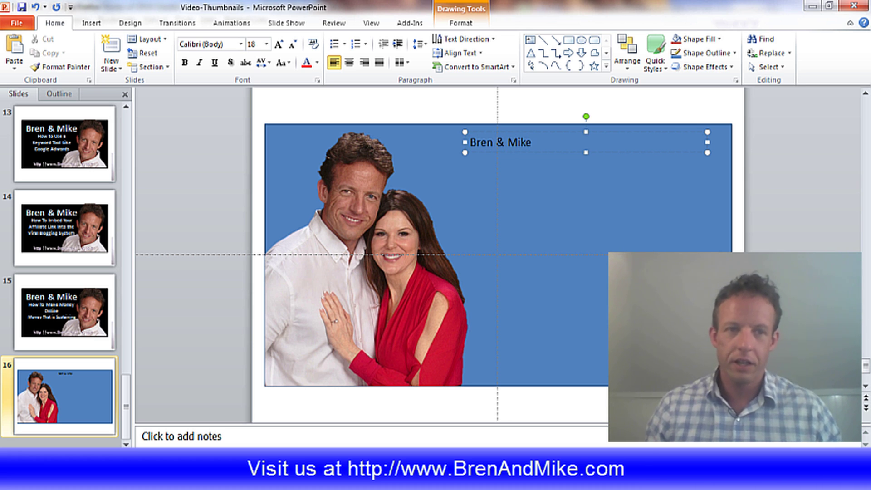
{"action": "left_click", "coordinate": [575, 194]}
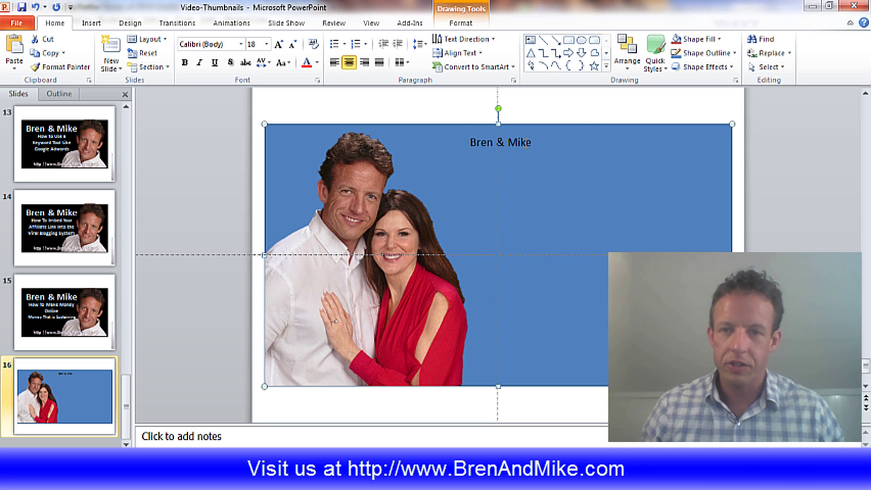
{"action": "left_click", "coordinate": [525, 144]}
{"action": "left_click_drag", "start_coordinate": [535, 143], "coordinate": [470, 143]}
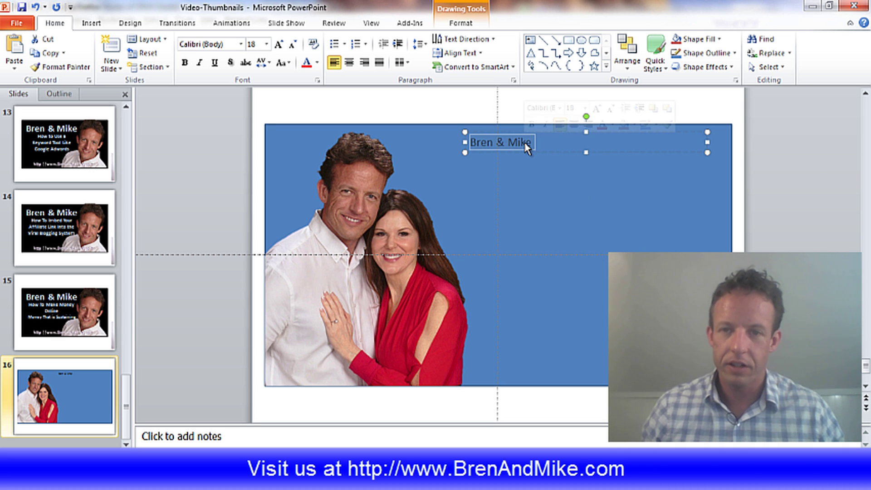
{"action": "left_click", "coordinate": [266, 44]}
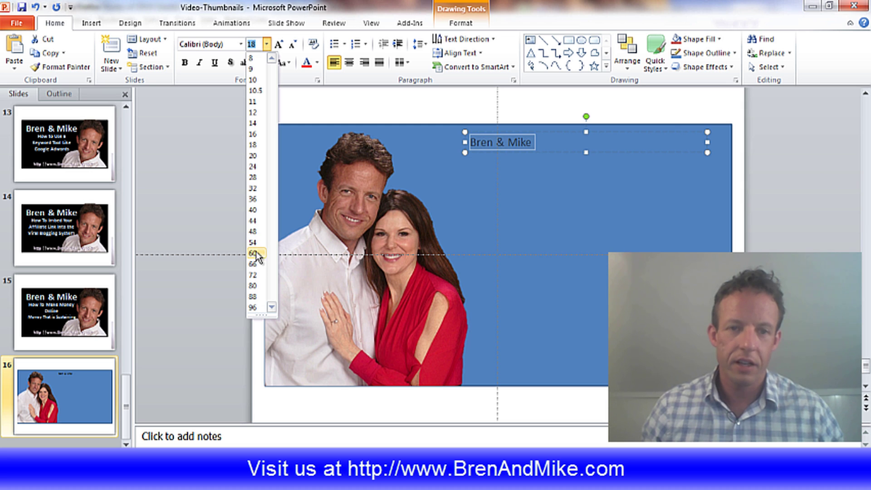
{"action": "left_click", "coordinate": [253, 275]}
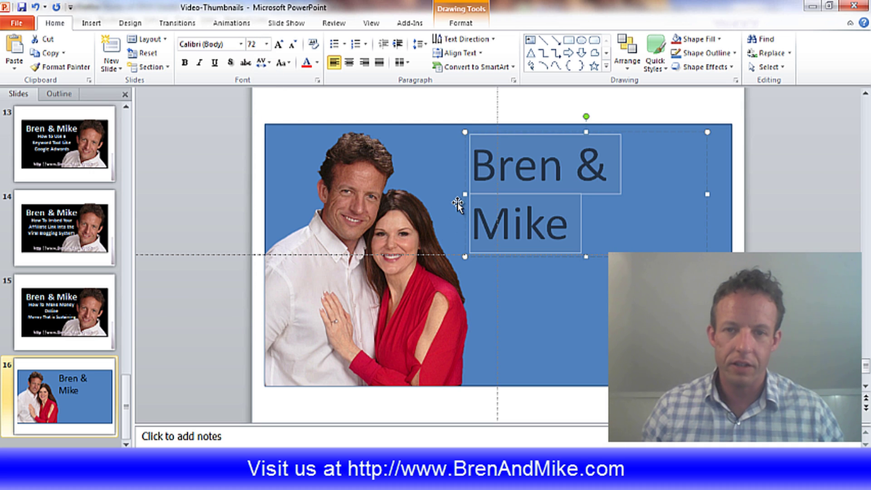
{"action": "left_click", "coordinate": [185, 64]}
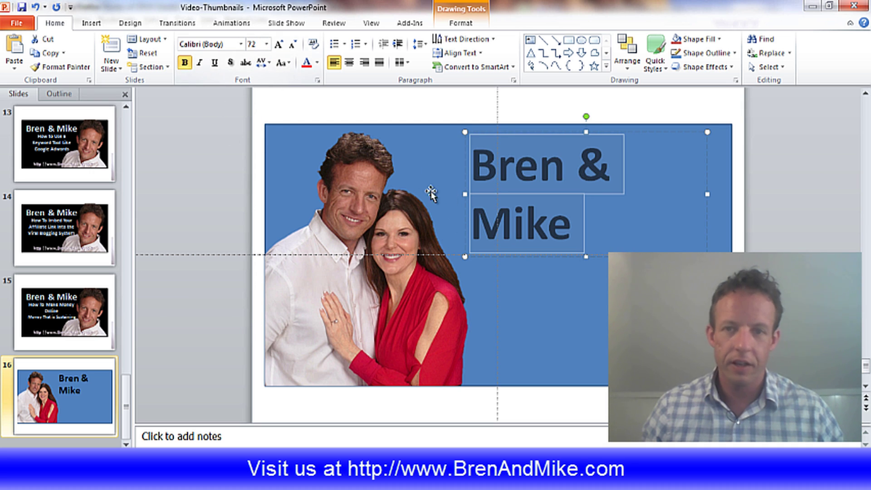
Step: Widen the names text box until the text fits on one line and shift it slightly right
{"action": "left_click_drag", "start_coordinate": [465, 195], "coordinate": [440, 195]}
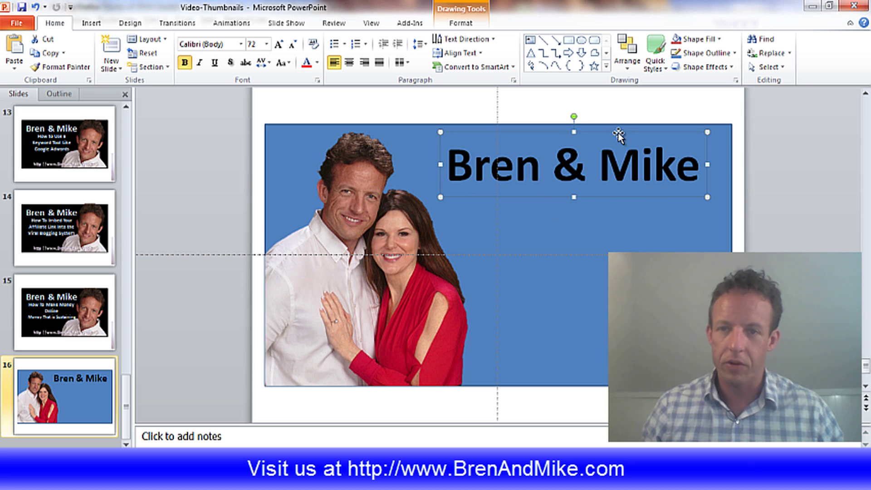
{"action": "left_click_drag", "start_coordinate": [618, 131], "coordinate": [633, 133]}
{"action": "left_click", "coordinate": [361, 110]}
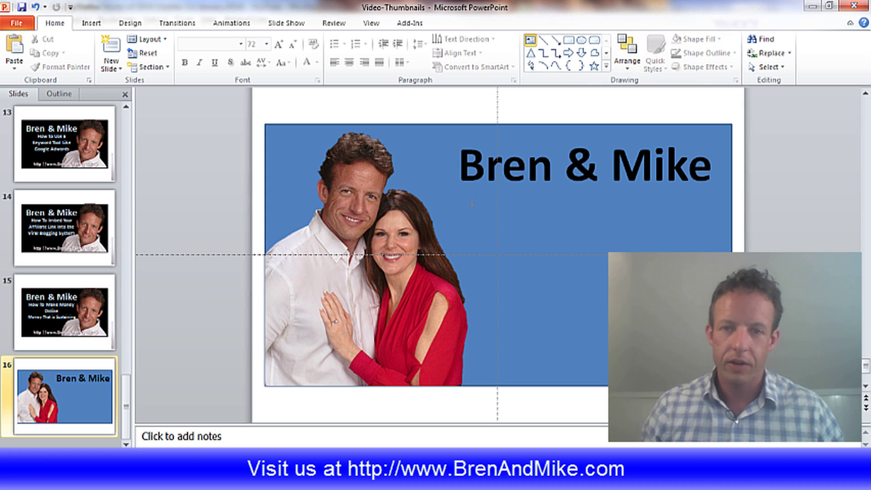
Step: Draw a second text box beneath the names heading, spanning nearly the heading's width
{"action": "left_click_drag", "start_coordinate": [469, 201], "coordinate": [707, 308]}
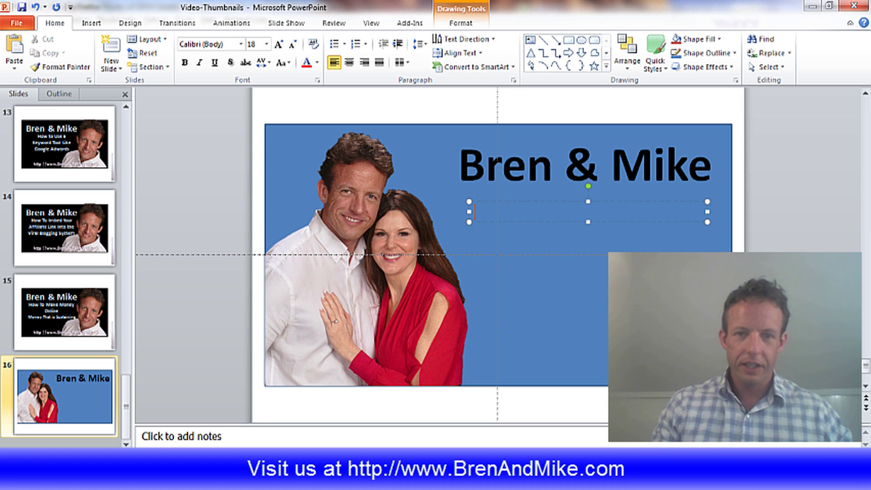